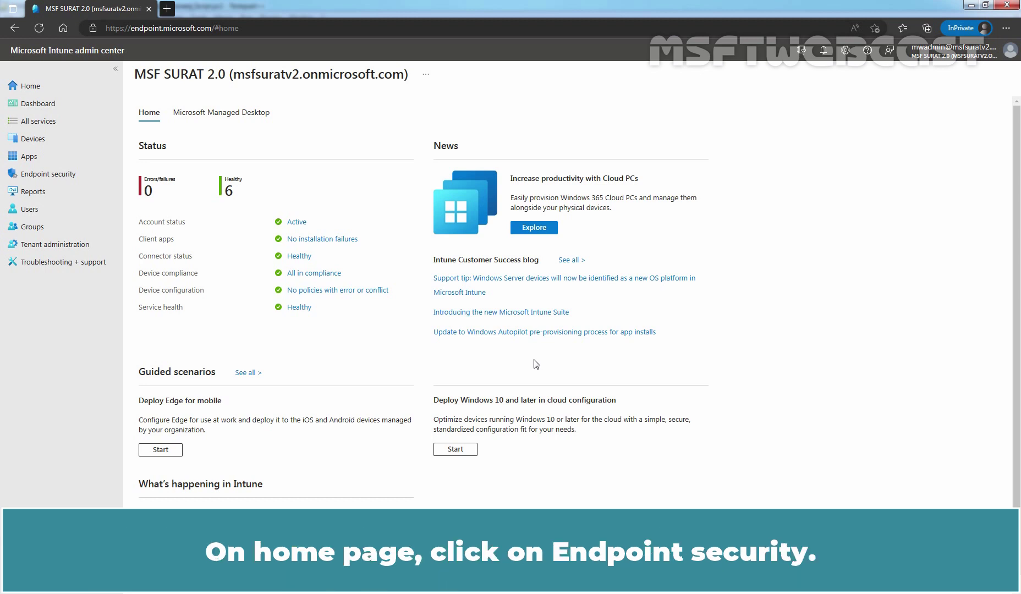
# Go to Endpoint security > Device compliance to list the compliance policies.
pyautogui.click(44, 175)
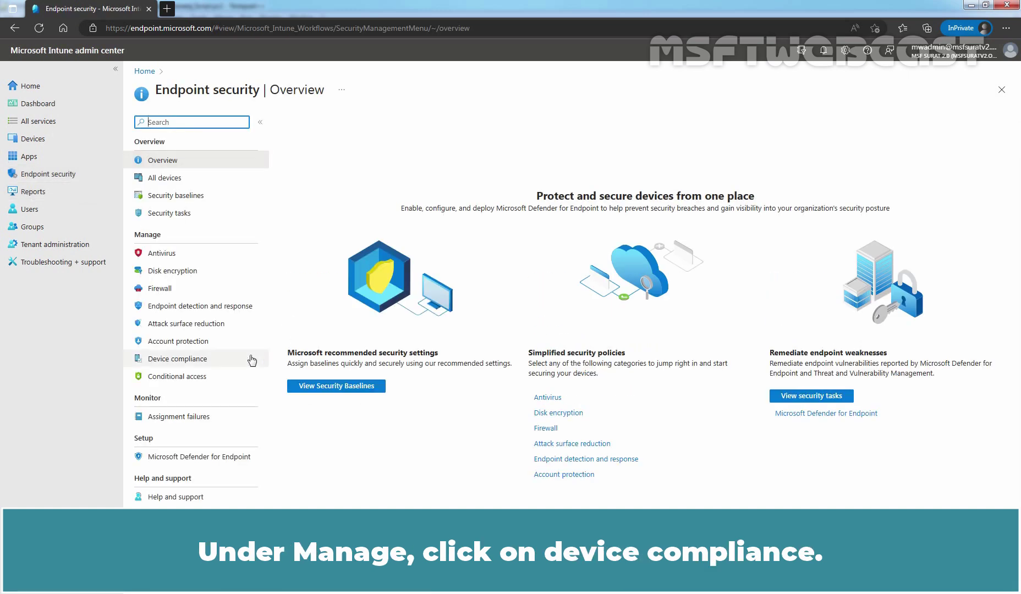
pyautogui.click(185, 360)
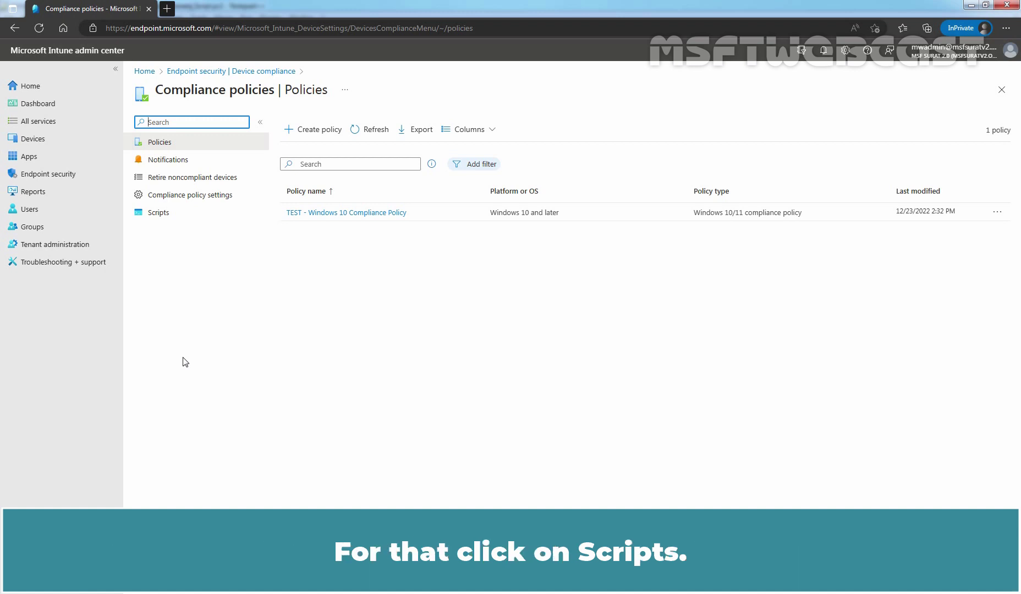
# Start a Windows 10 and later custom compliance script named Test - TPM Check PowerShell Script.
pyautogui.click(160, 216)
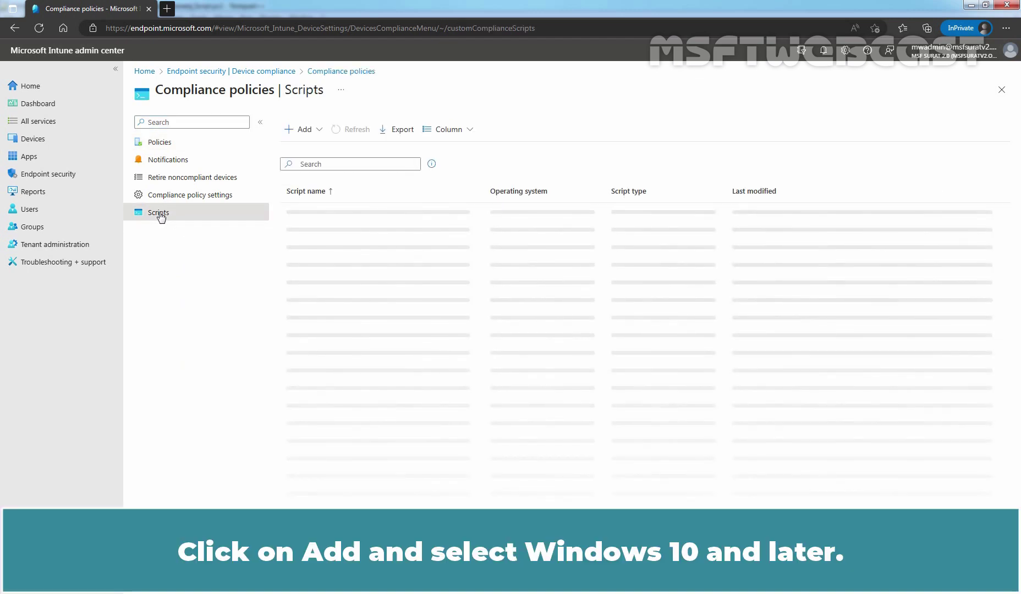
pyautogui.click(304, 129)
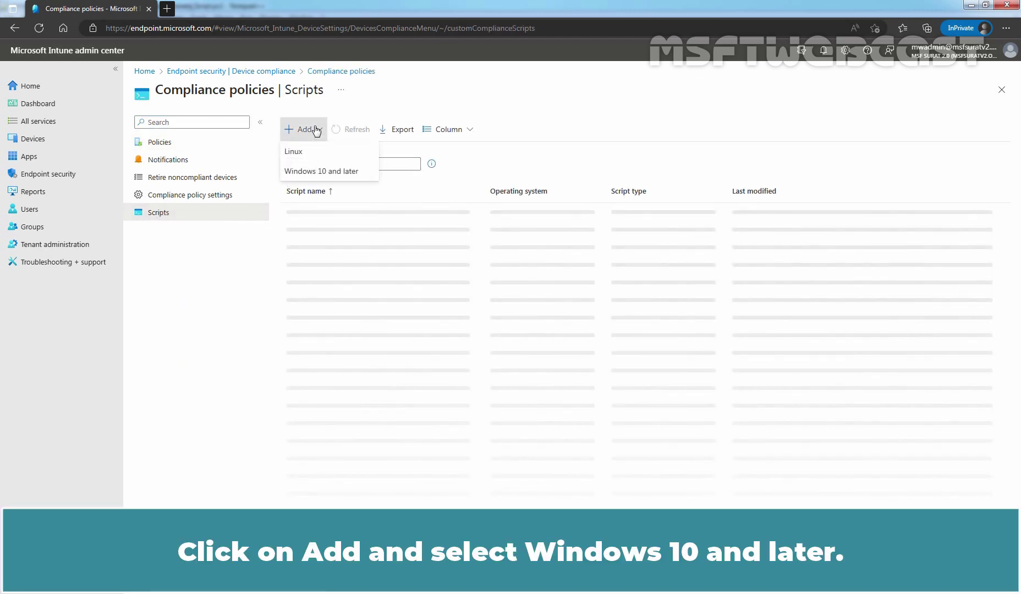
pyautogui.click(344, 175)
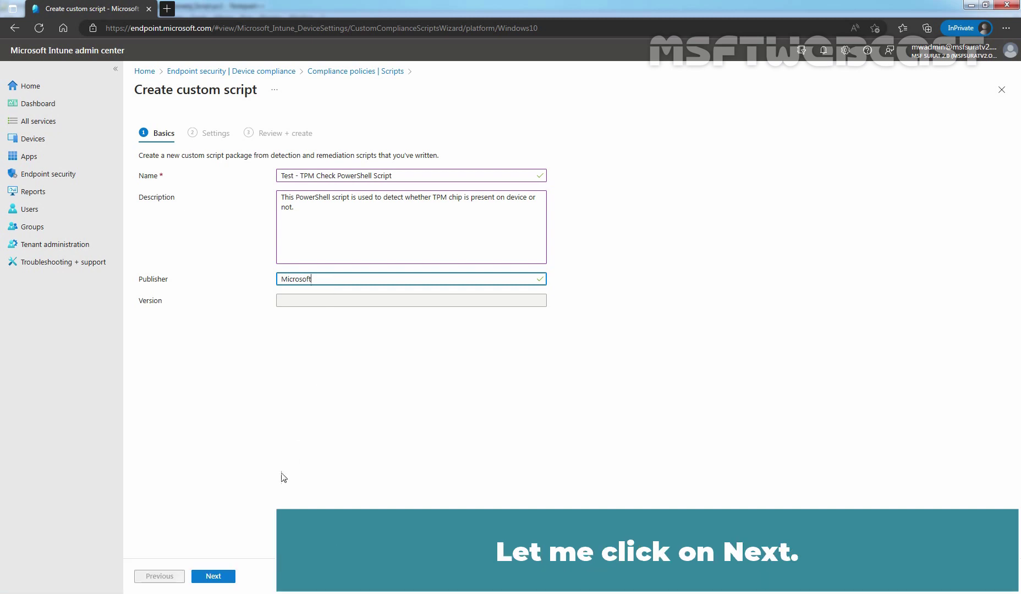
pyautogui.click(213, 576)
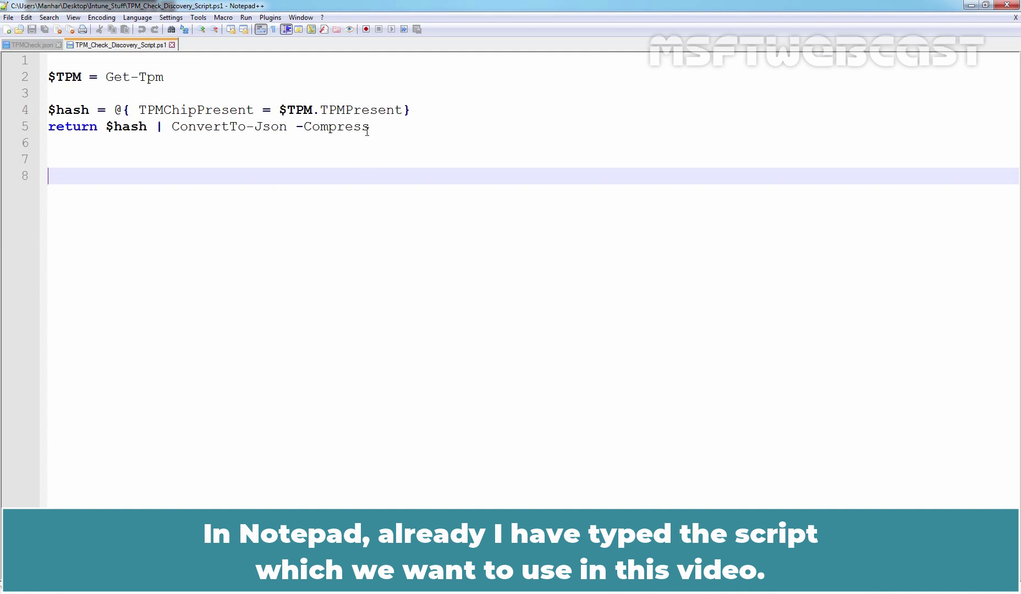
# Copy the whole TPM detection script from Notepad++.
pyautogui.moveTo(369, 126); pyautogui.dragTo(44, 80)
pyautogui.rightClick(64, 75)
pyautogui.click(88, 94)
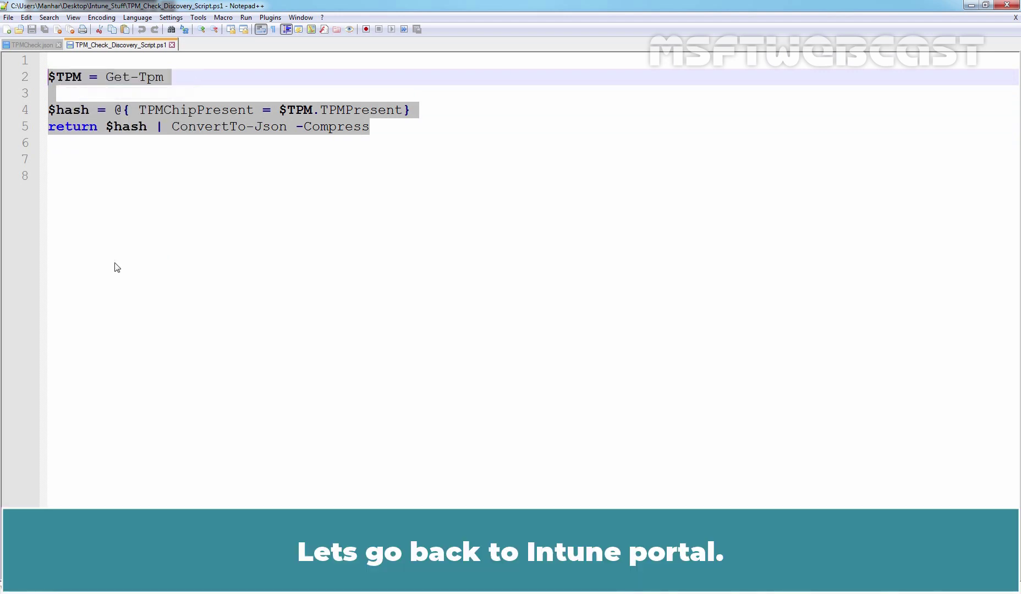
# Paste the TPM detection script into the Detection script box, allowing clipboard access.
pyautogui.hotkey('alt', 'Tab')
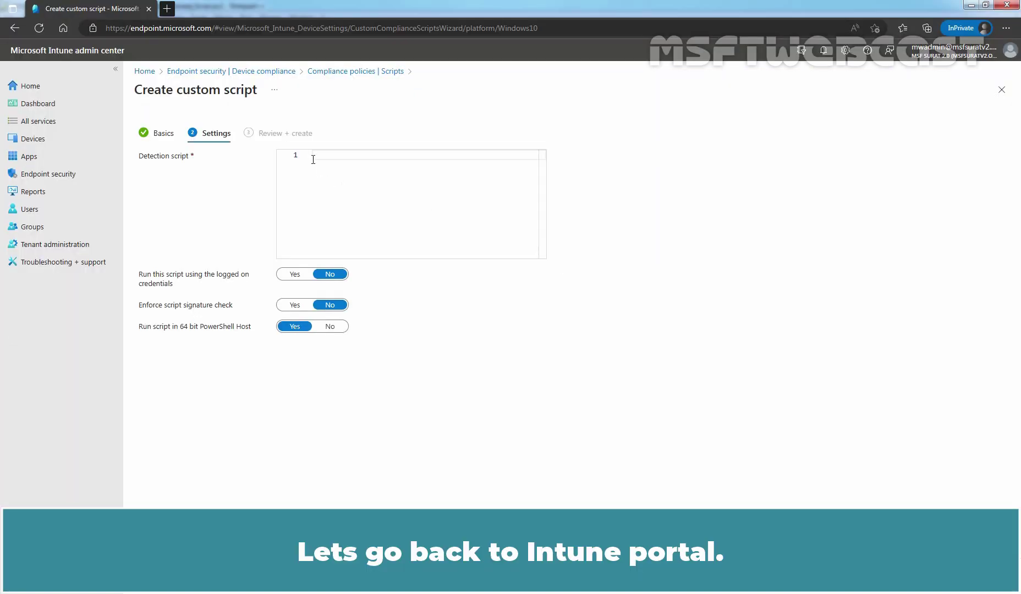
pyautogui.rightClick(320, 160)
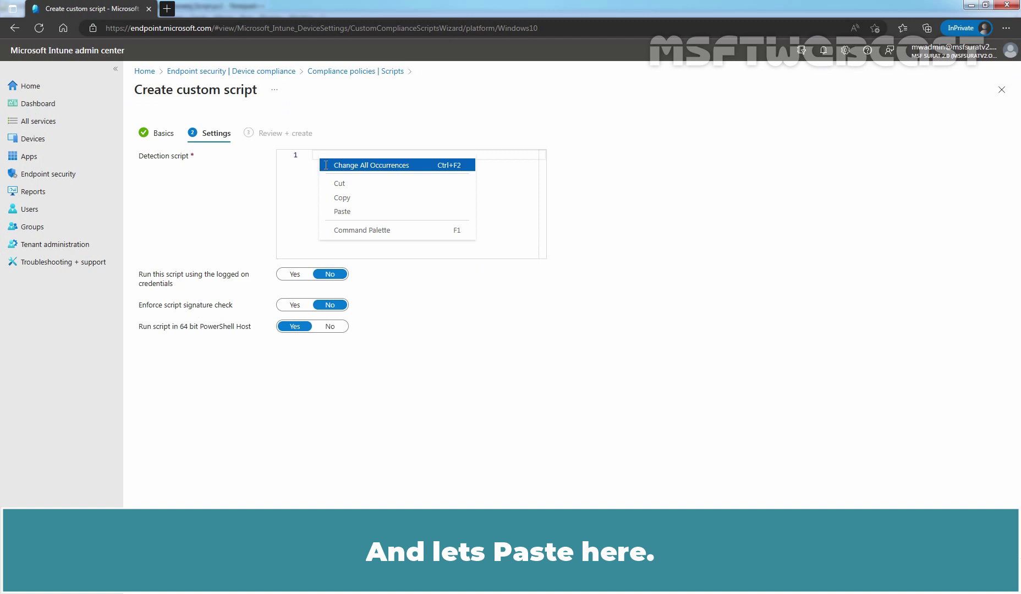
pyautogui.click(341, 212)
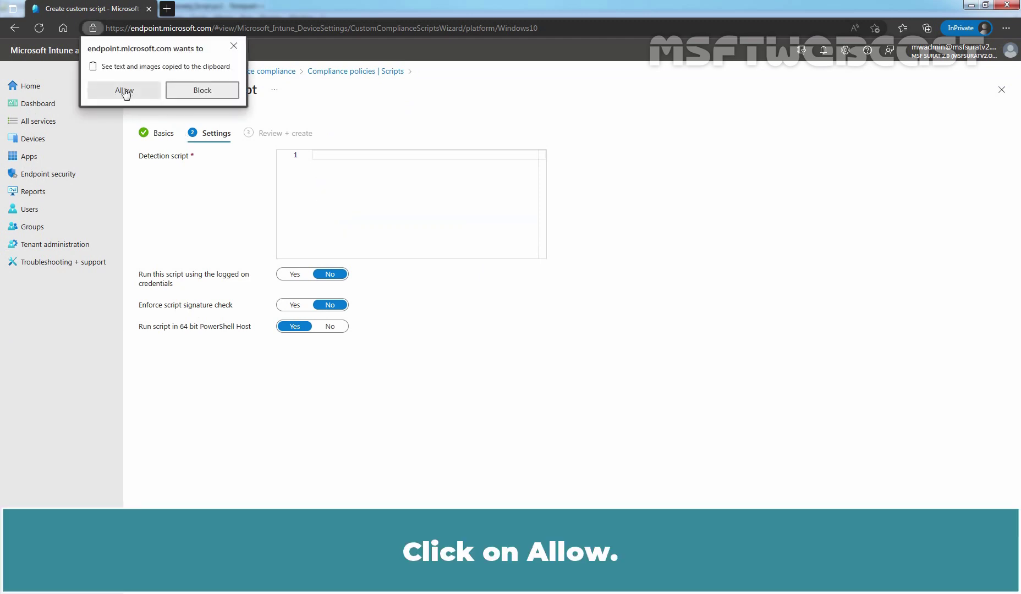
pyautogui.click(125, 92)
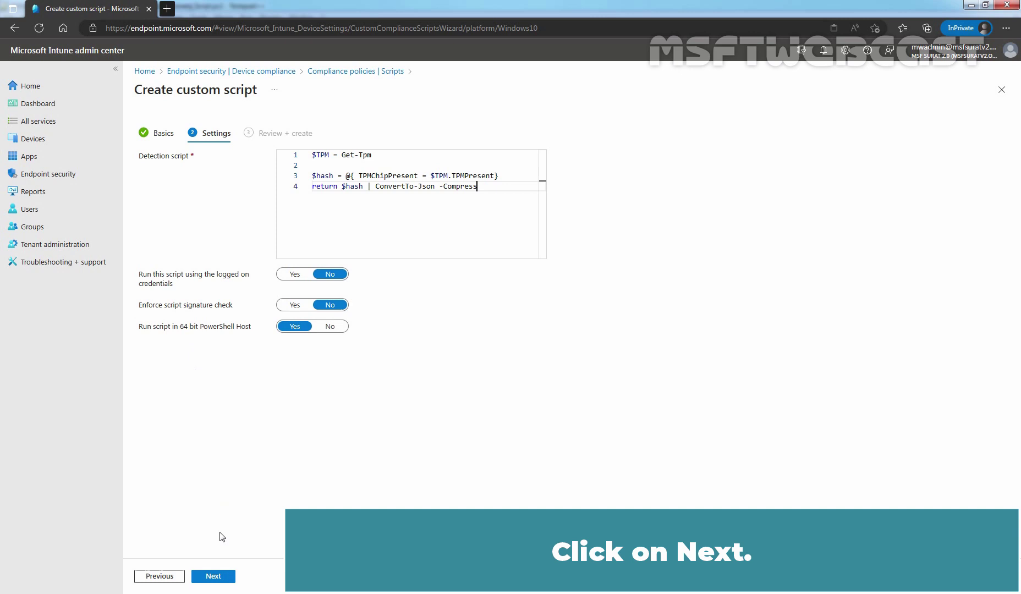
# Review the TPM check script's summary and create it.
pyautogui.click(215, 575)
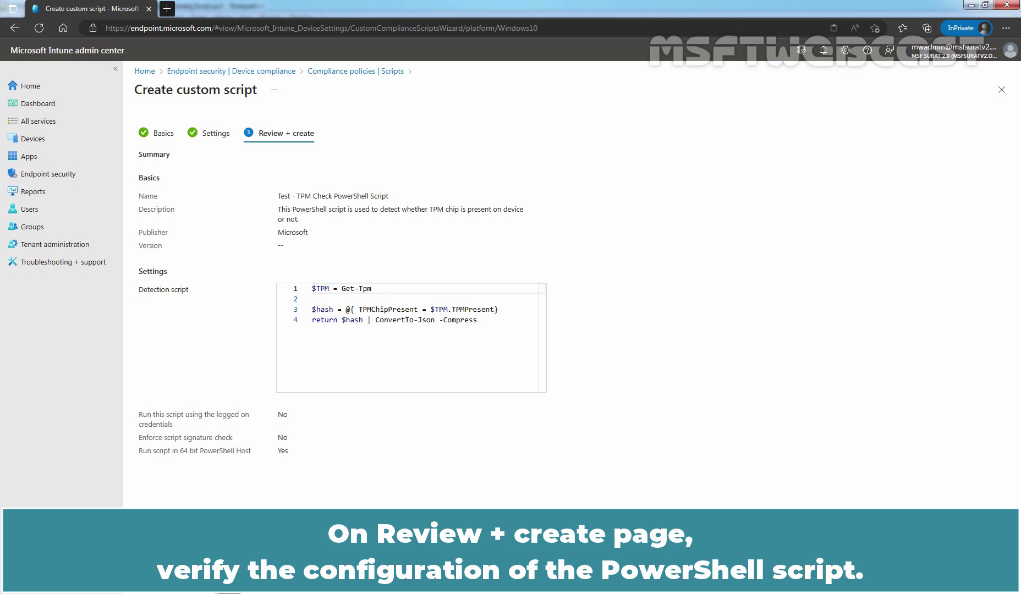
pyautogui.click(214, 577)
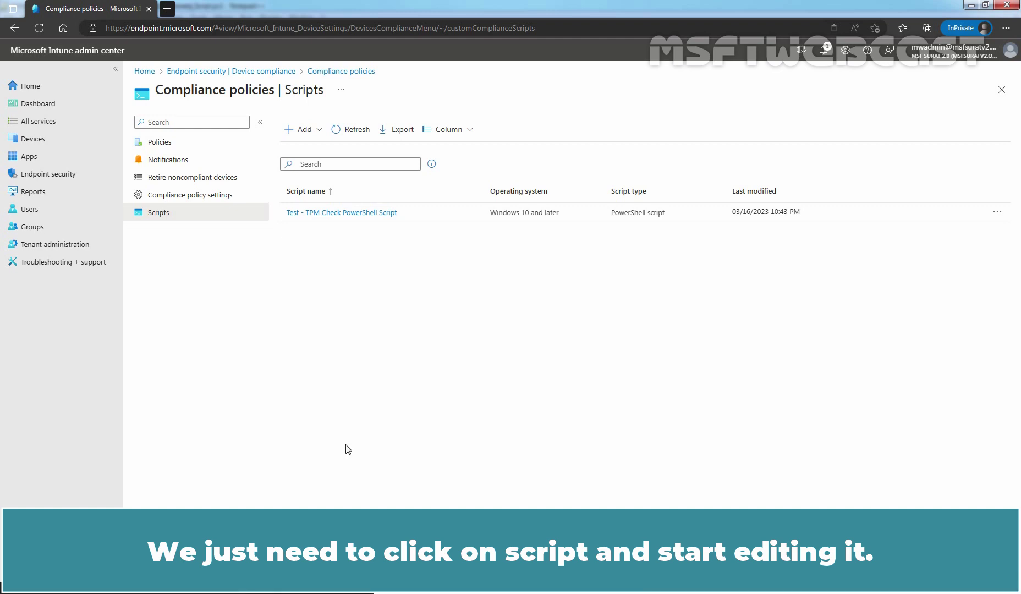
# Inspect the saved TPM check script's details and settings editor, closing both unchanged.
pyautogui.click(349, 213)
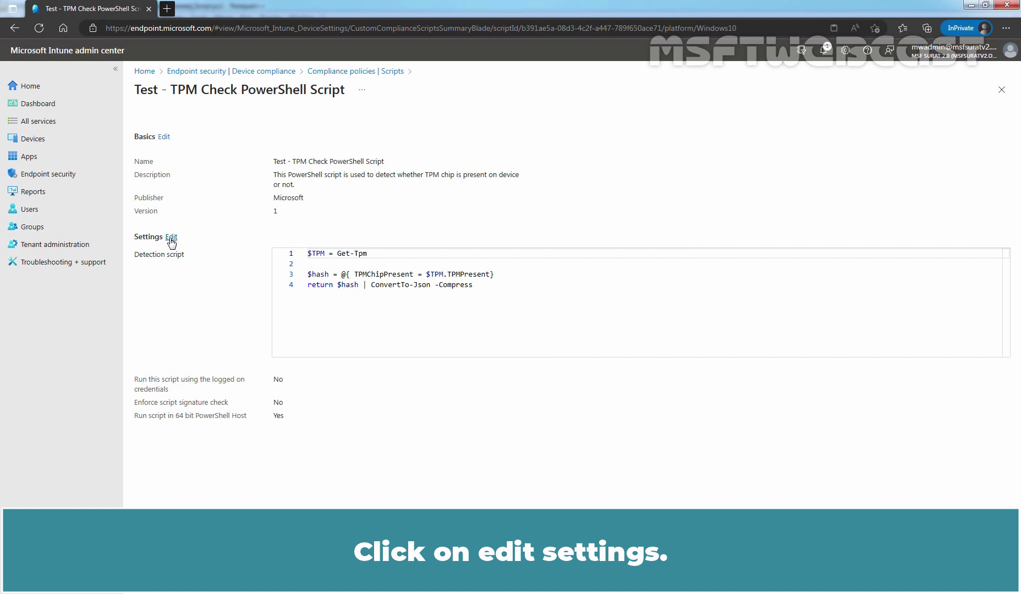
pyautogui.click(171, 239)
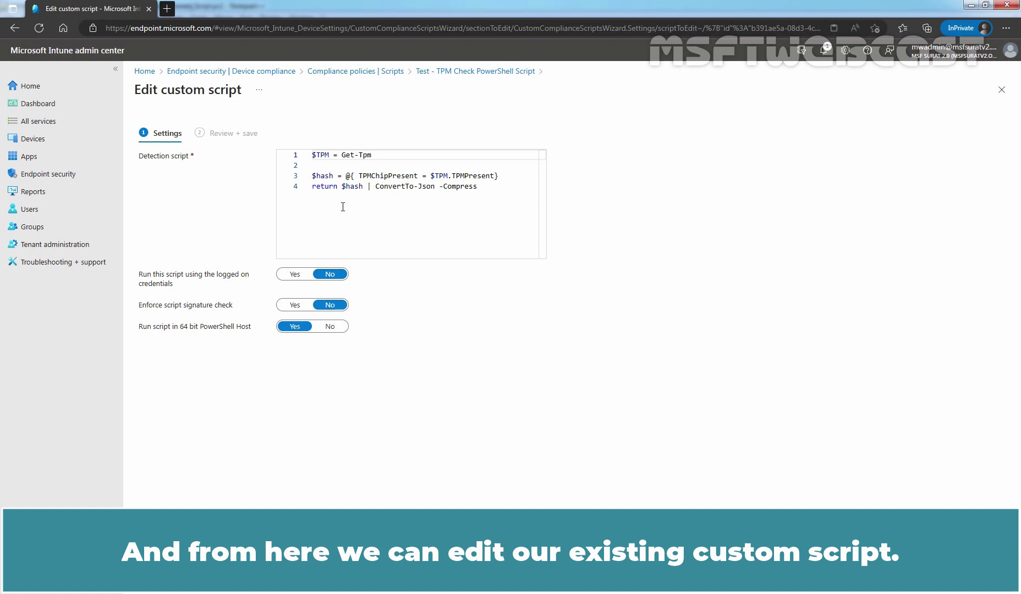
pyautogui.click(1001, 90)
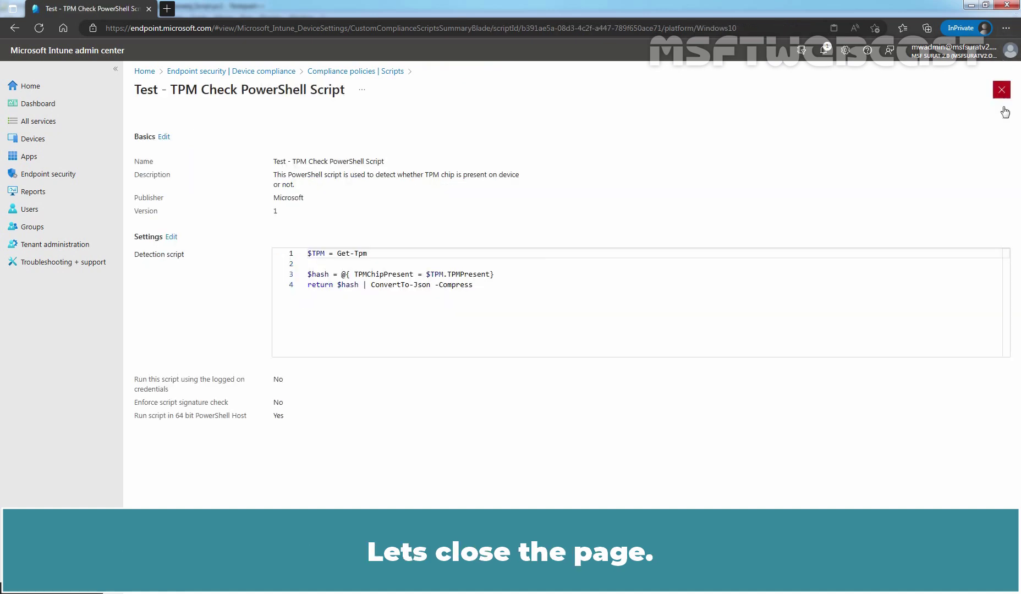
pyautogui.click(1000, 91)
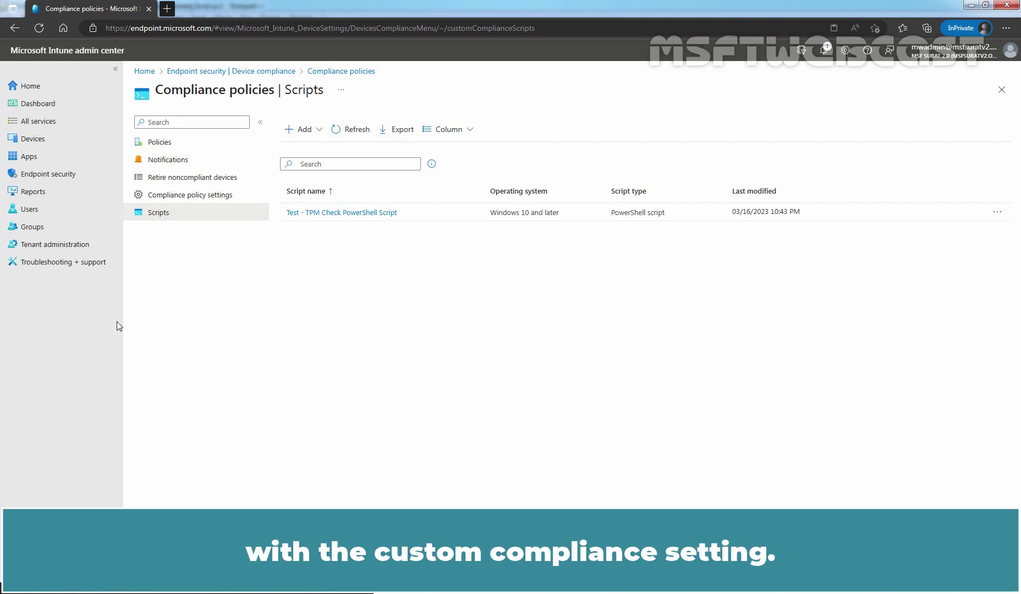
pyautogui.hotkey('alt', 'Tab')
# Review TPMCheck.json in Notepad++, which requires TPMChipPresent to equal true.
pyautogui.click(33, 45)
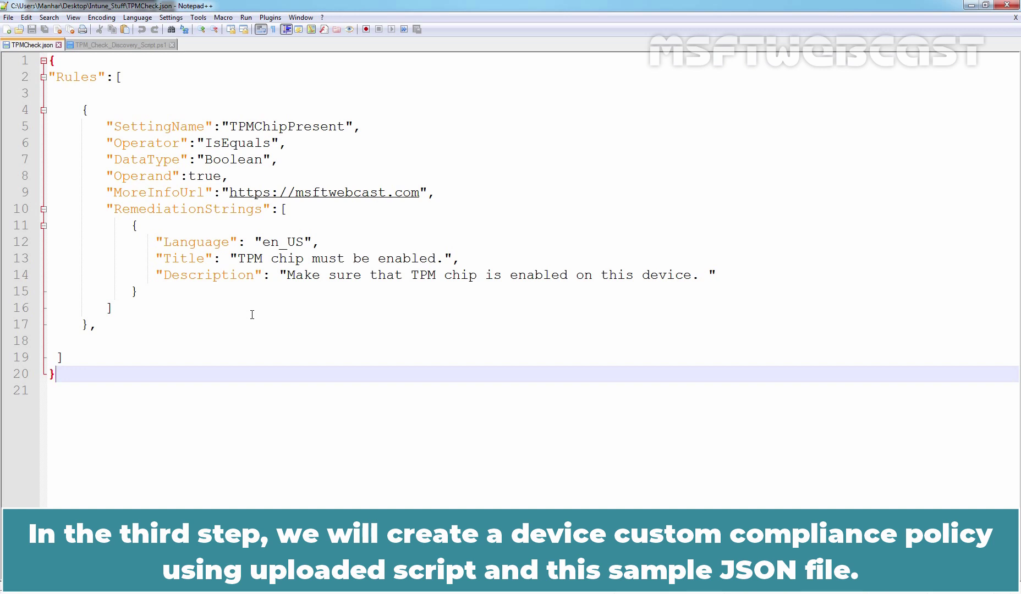
pyautogui.hotkey('alt', 'Tab')
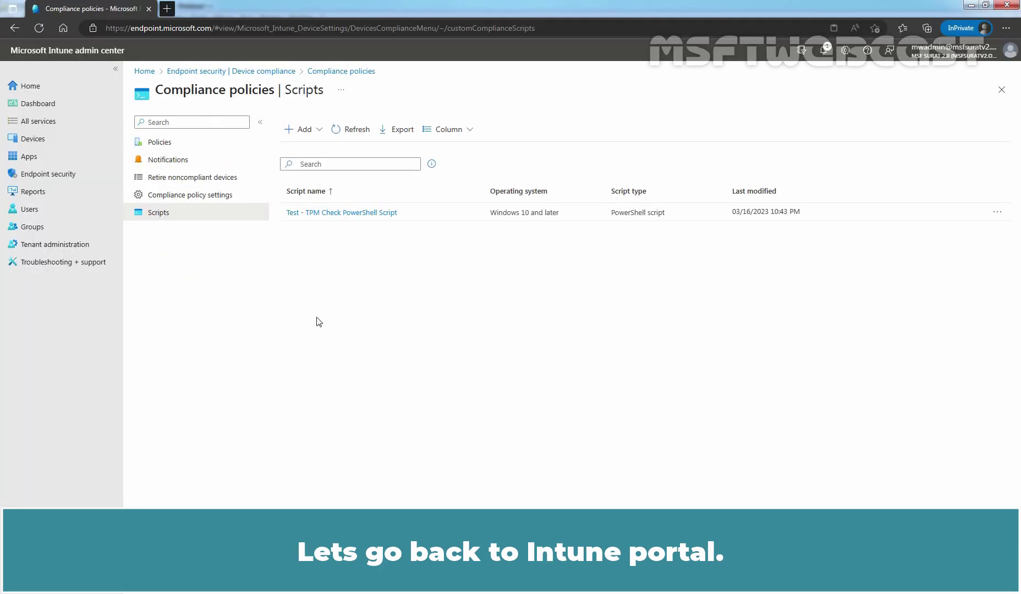
# Create a new compliance policy with platform Windows 10 and later.
pyautogui.click(175, 145)
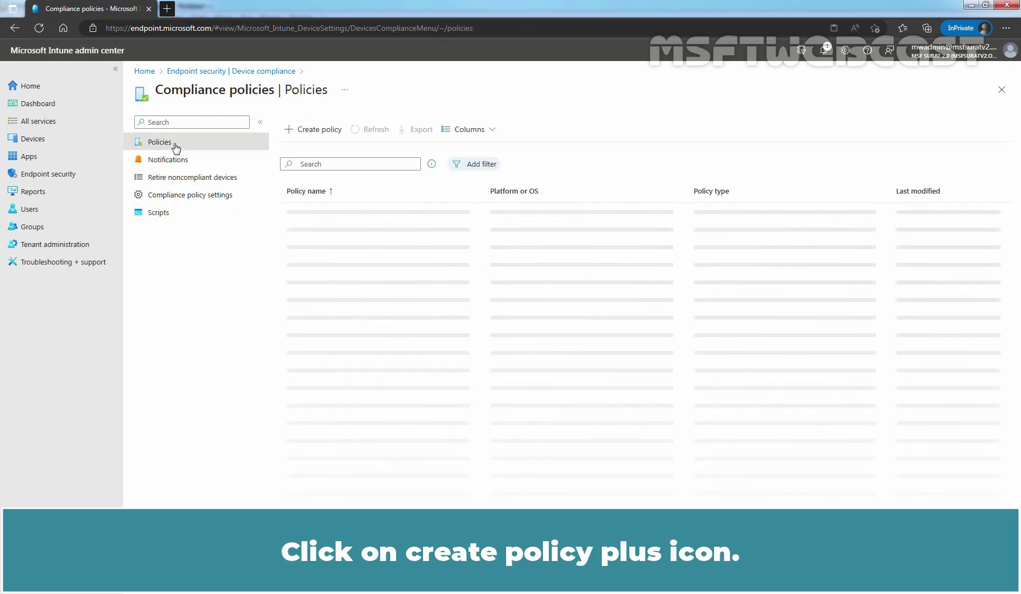
pyautogui.click(324, 132)
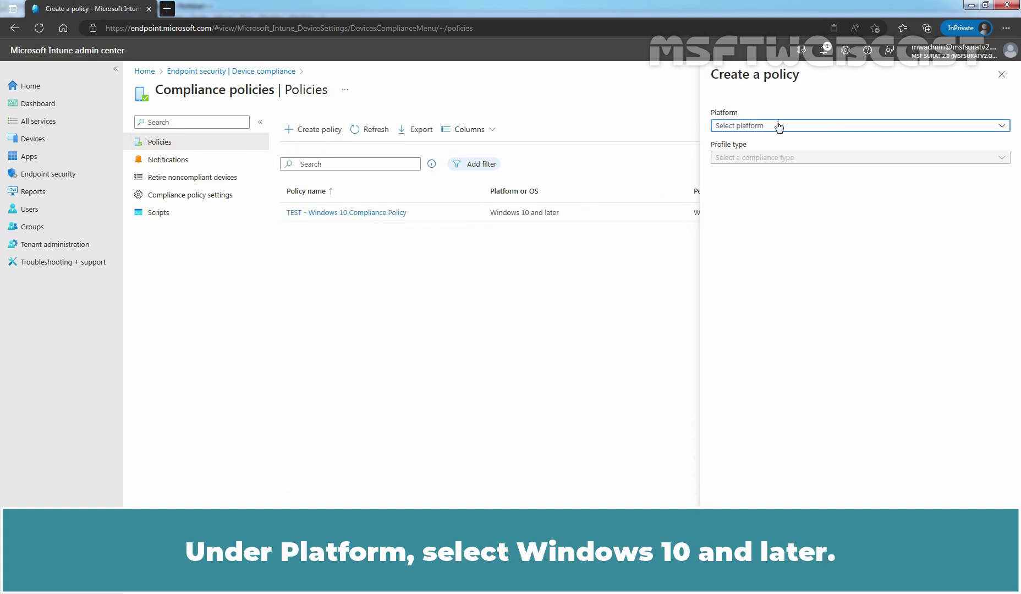
pyautogui.click(779, 127)
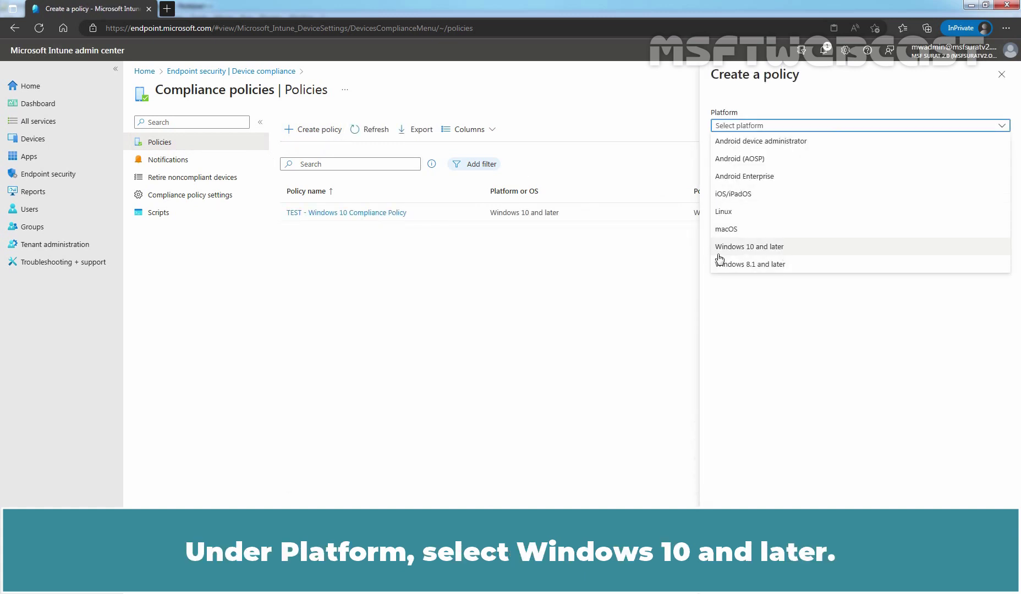
pyautogui.click(768, 251)
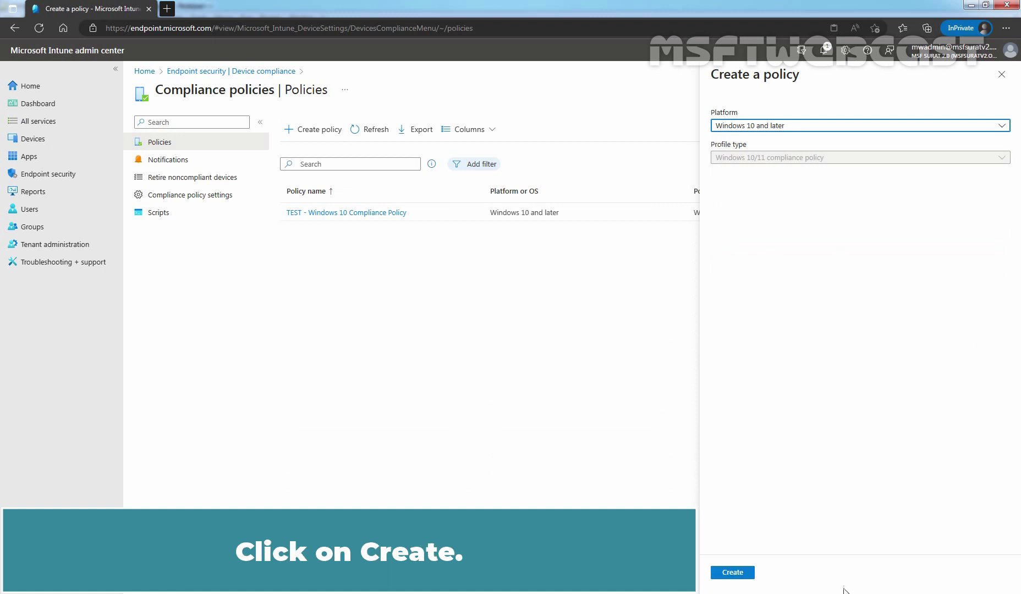
pyautogui.click(732, 573)
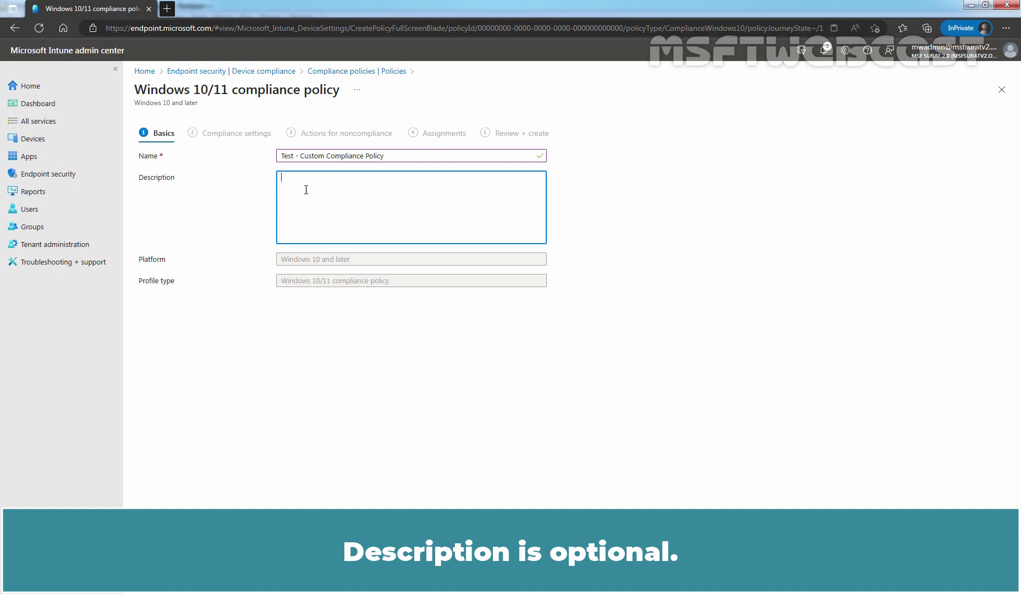
# Set Custom Compliance to Require with Test - TPM Check PowerShell Script as discovery script.
pyautogui.click(211, 576)
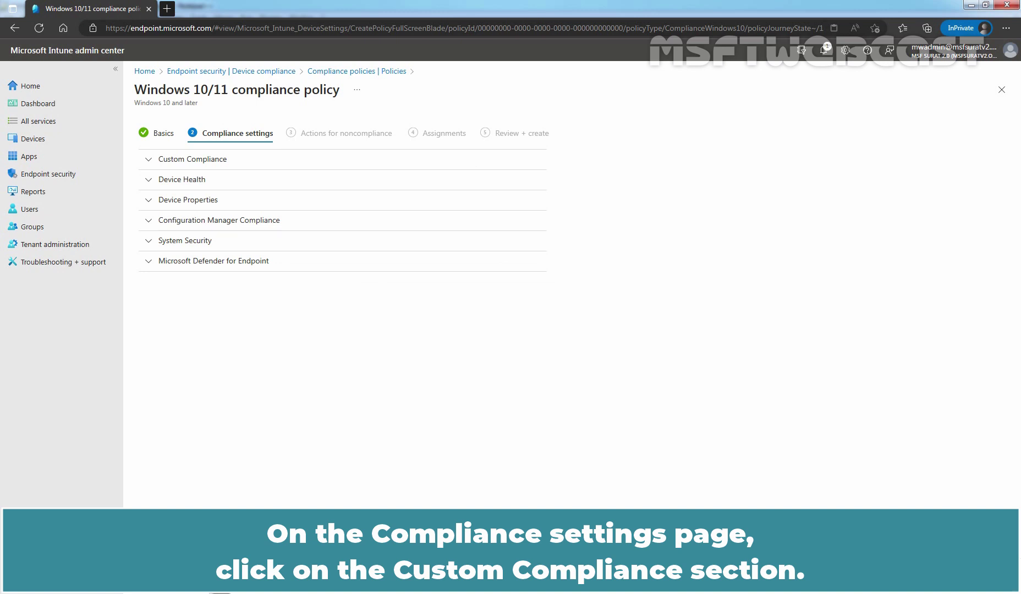
pyautogui.click(209, 164)
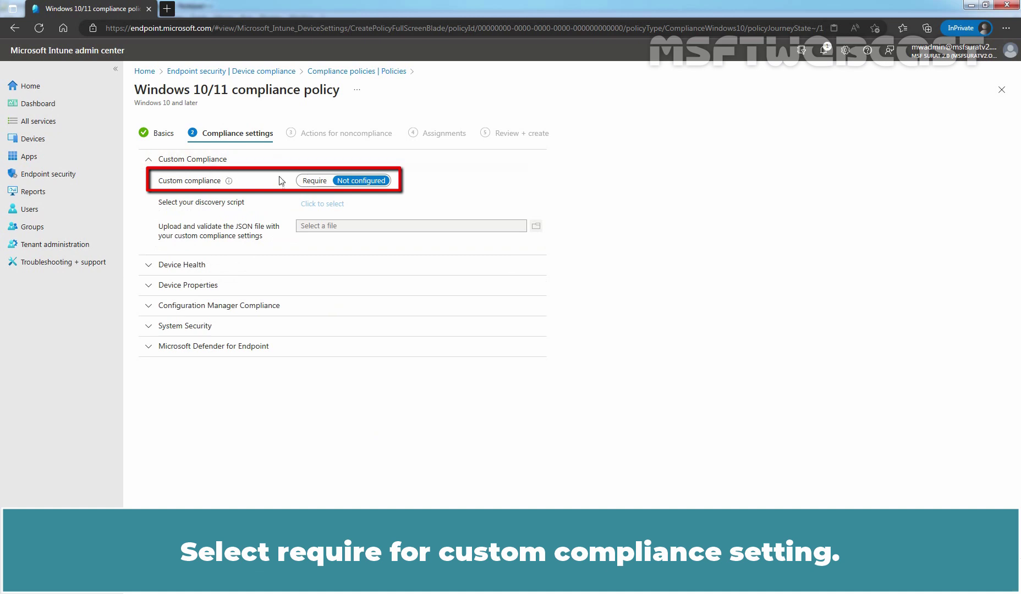
pyautogui.click(314, 181)
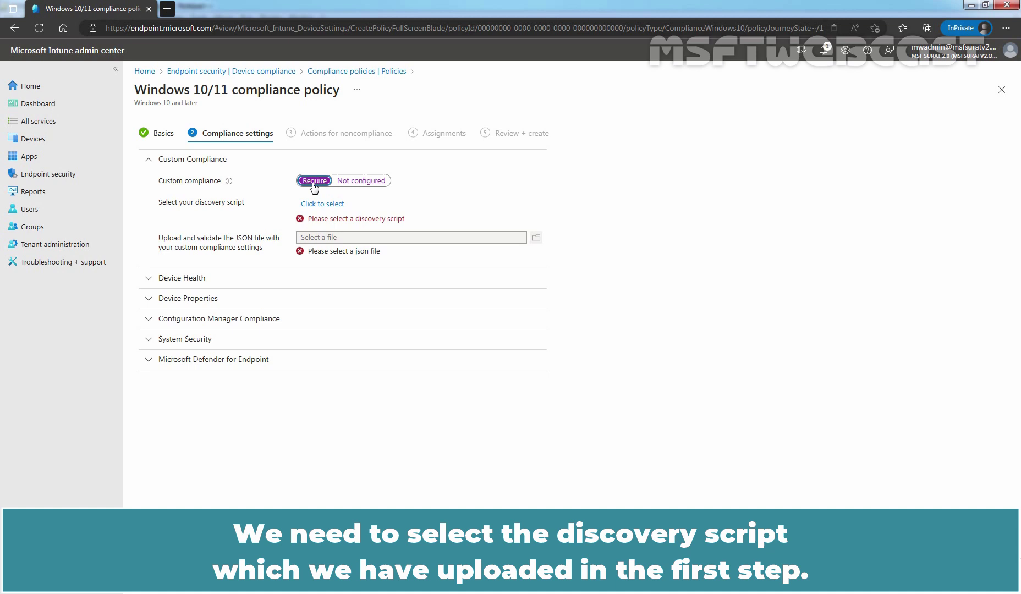
pyautogui.click(327, 205)
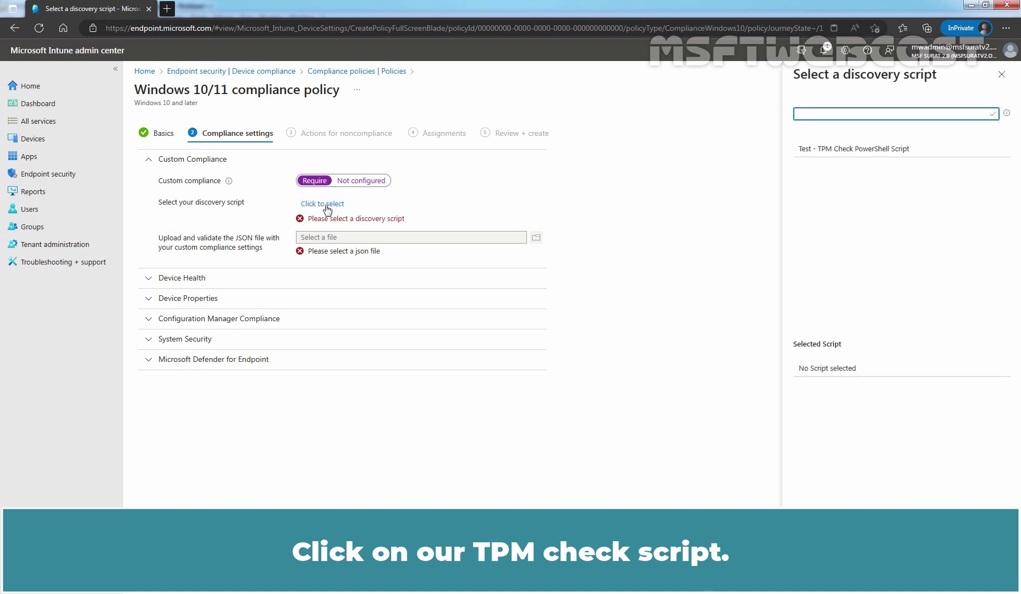
pyautogui.click(863, 149)
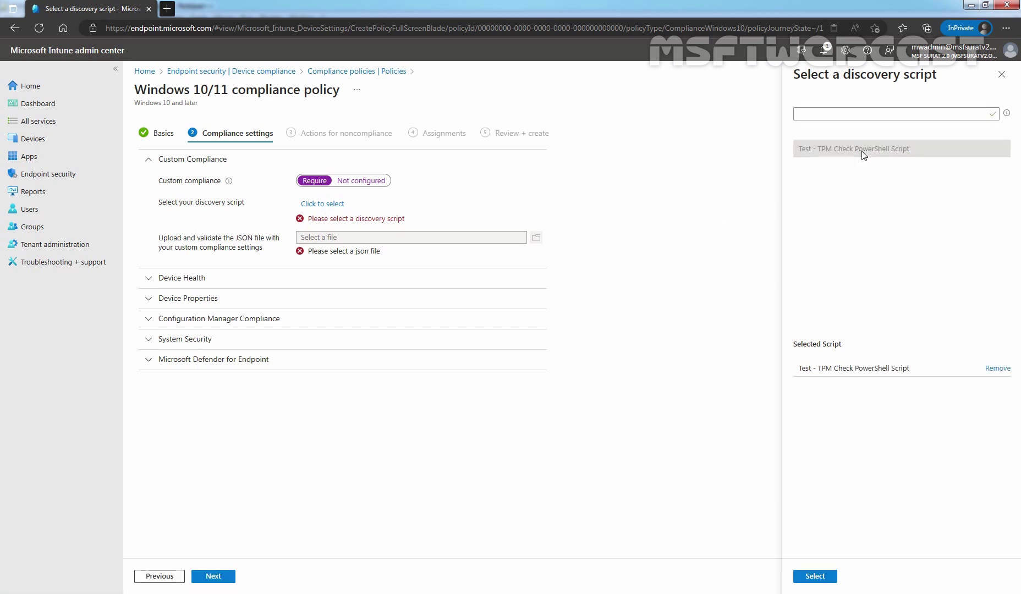
pyautogui.click(814, 576)
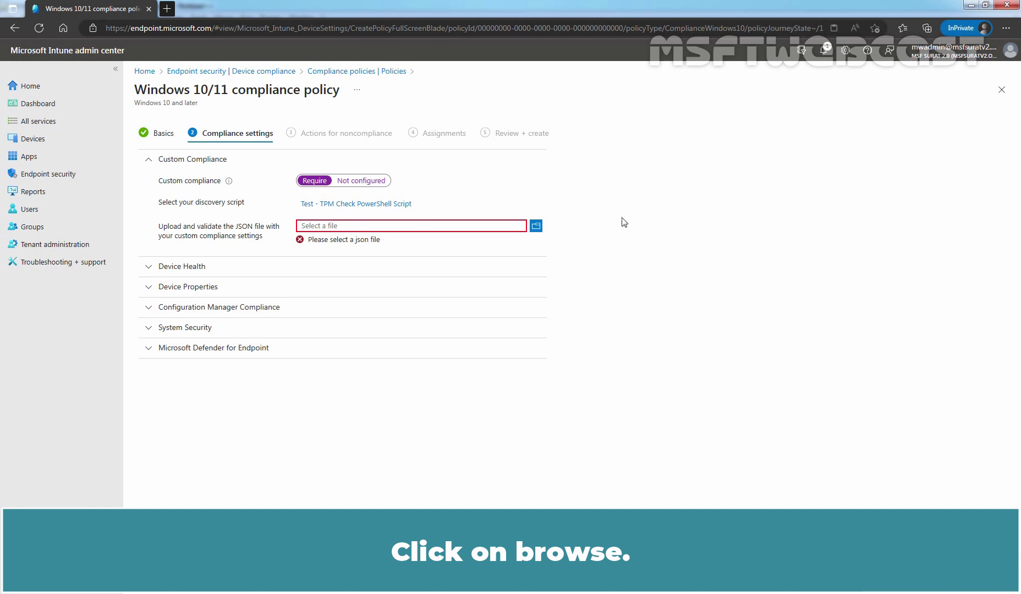
# Upload TPMCheck.json as the rules file, giving the TPMChipPresent isEquals True rule.
pyautogui.click(535, 226)
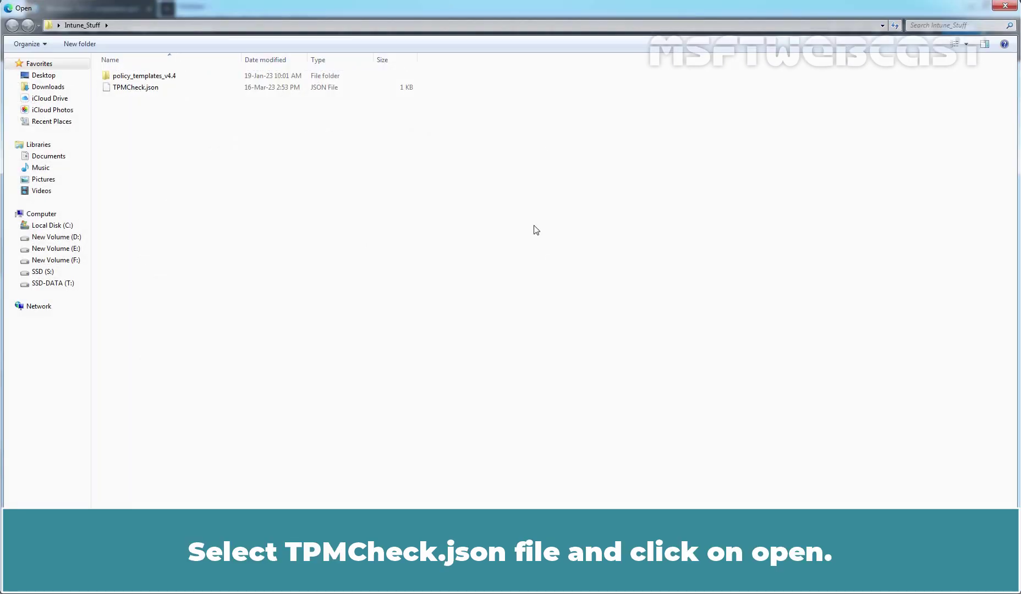
pyautogui.click(132, 89)
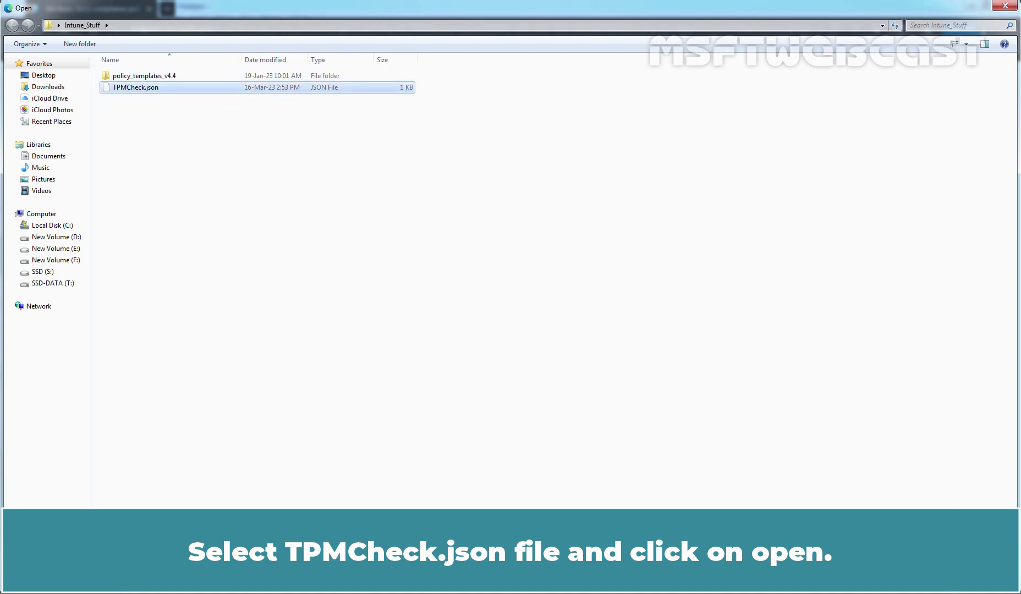
pyautogui.press('Return')
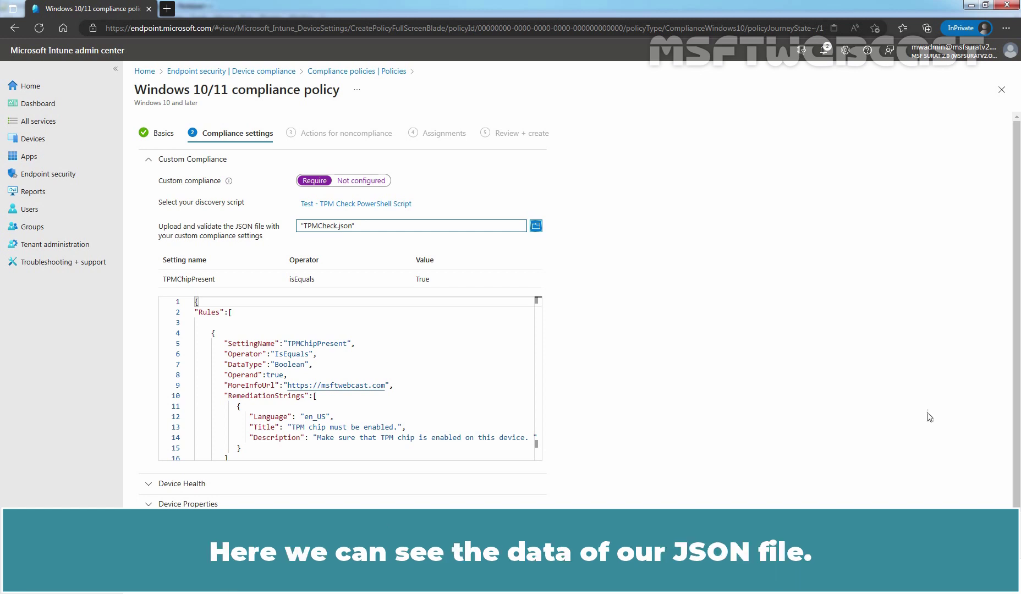
pyautogui.scroll(-1, 462, 374)
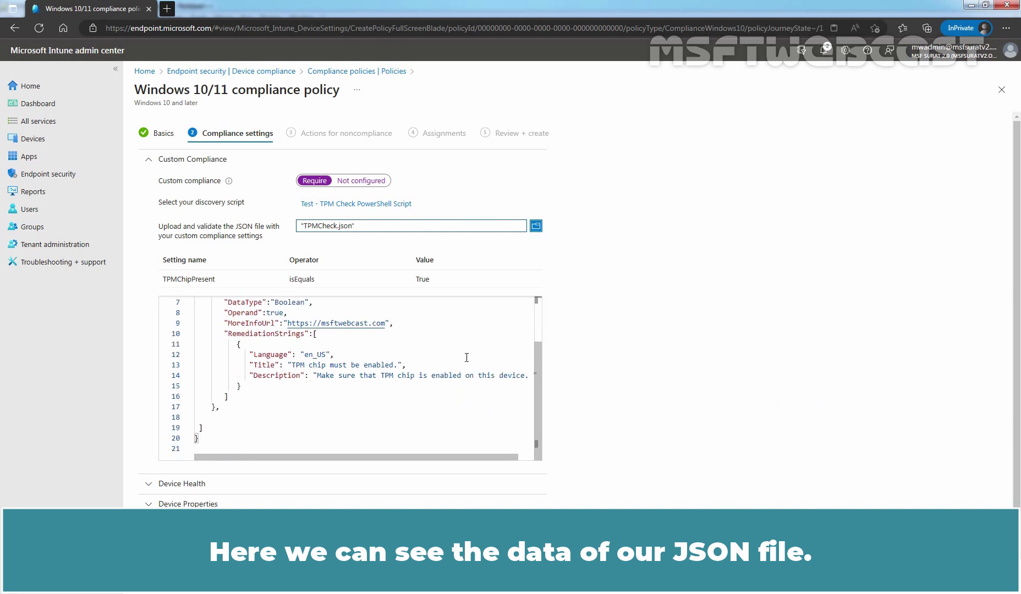
pyautogui.scroll(1, 467, 358)
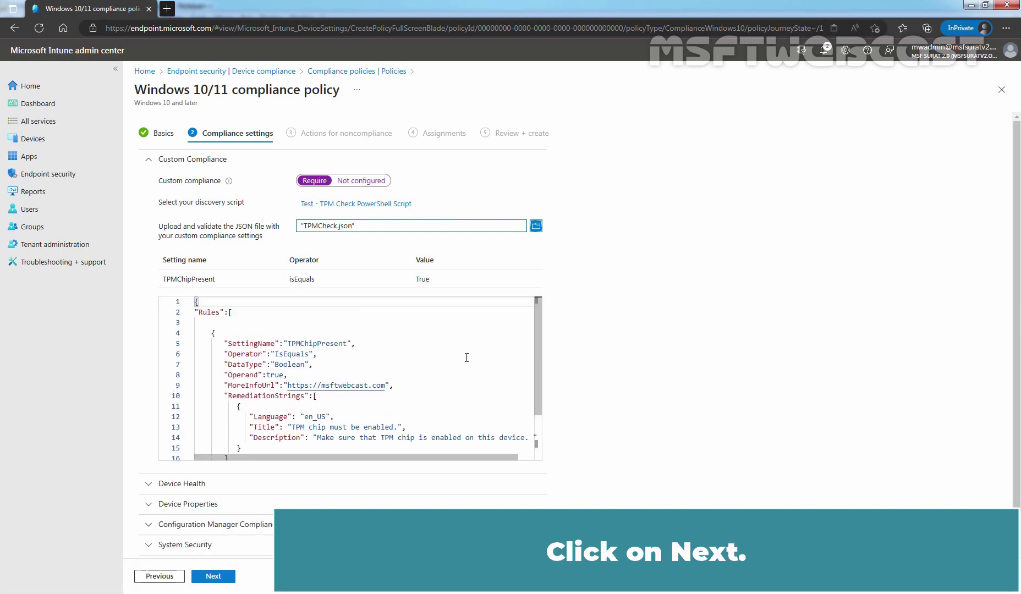
pyautogui.click(214, 575)
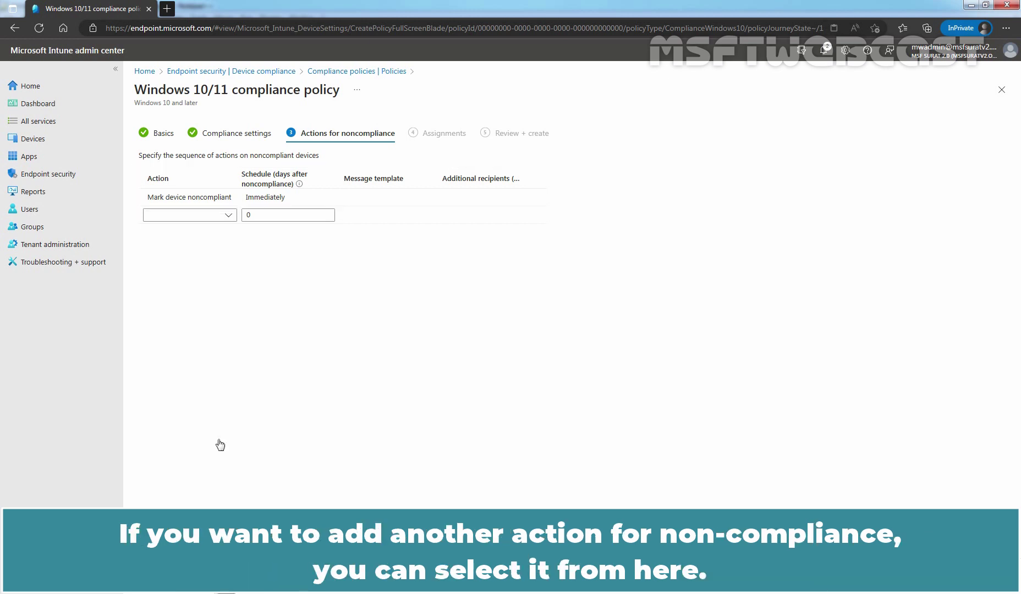
# Keep only the default Mark device noncompliant action and move on to Assignments.
pyautogui.click(230, 217)
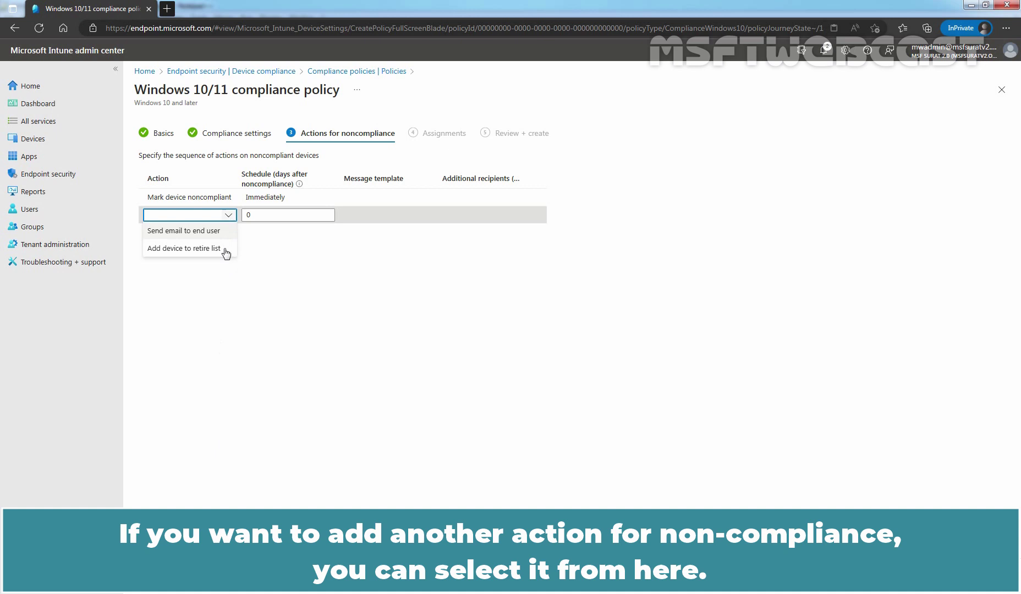
pyautogui.click(216, 316)
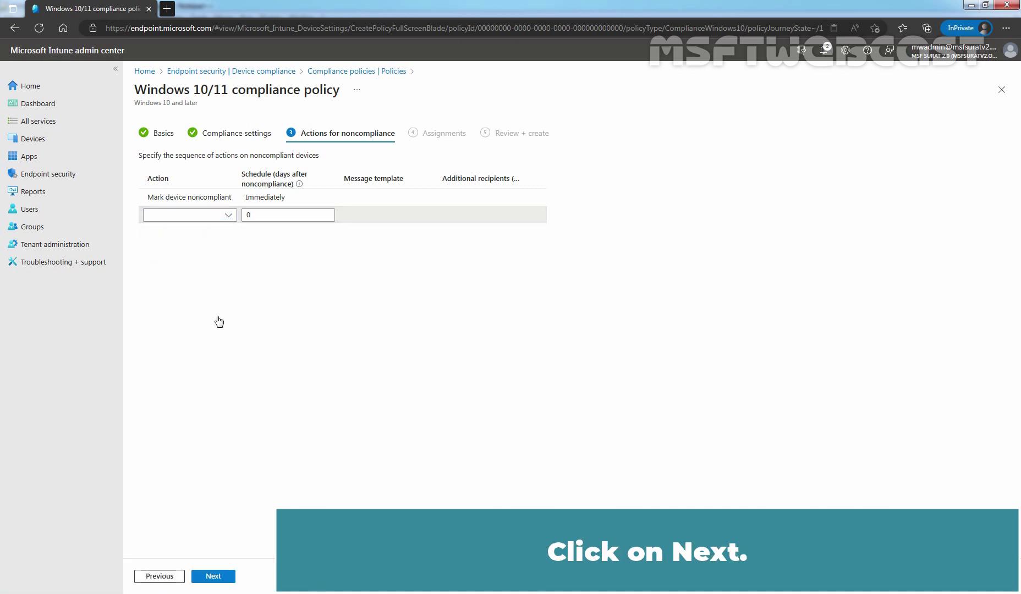
pyautogui.click(212, 576)
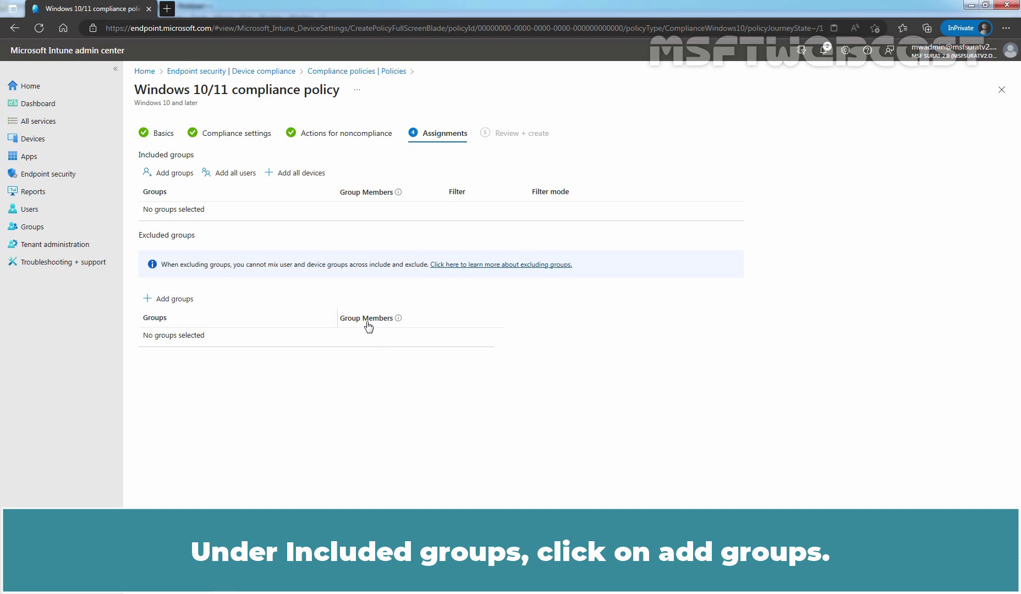
# Add Test_WinClient as an included group and advance the wizard to Review + create.
pyautogui.click(170, 174)
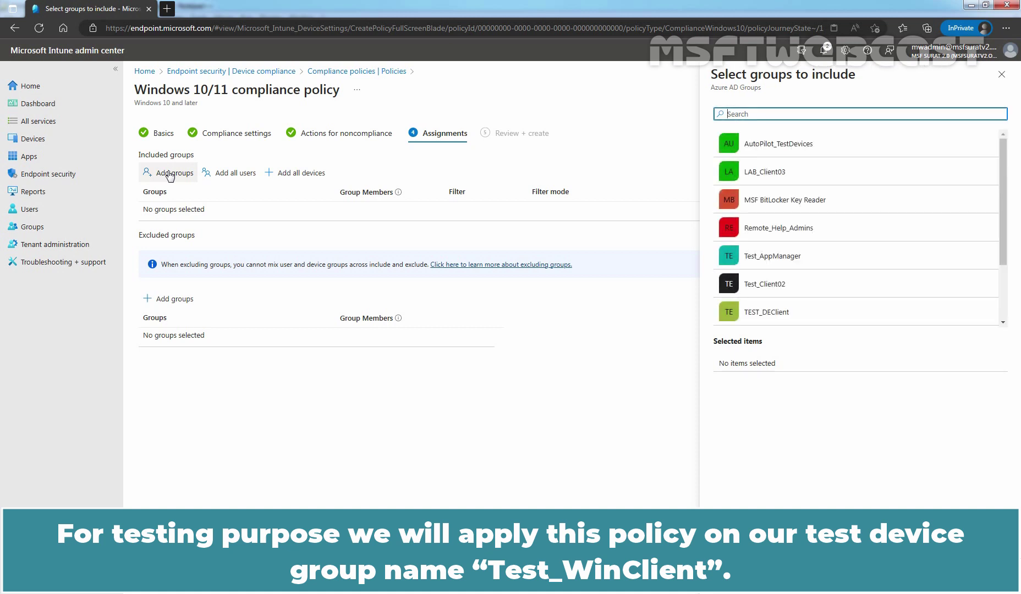
pyautogui.scroll(-1, 867, 273)
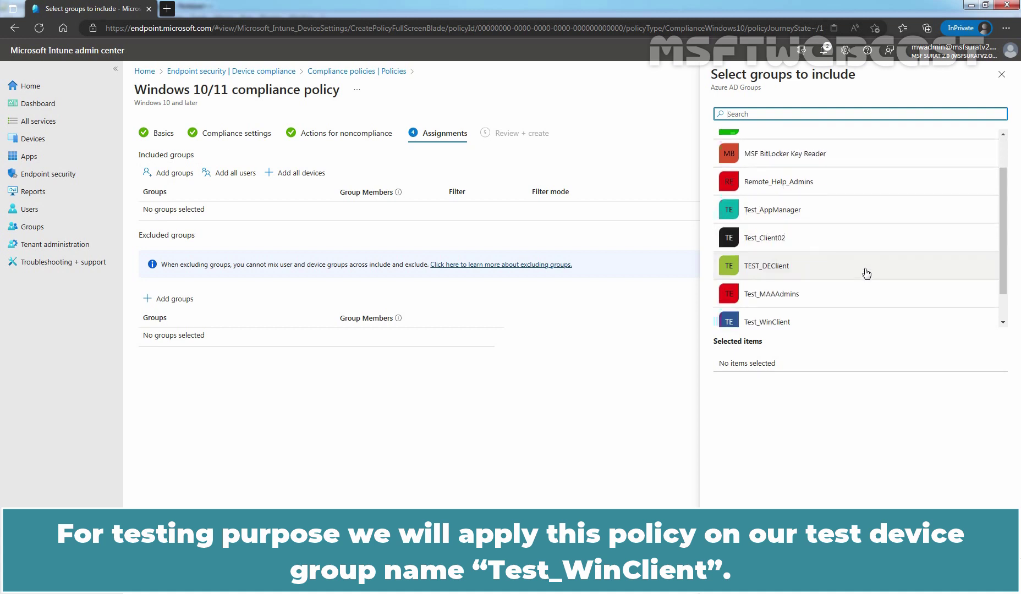
pyautogui.scroll(-1, 866, 273)
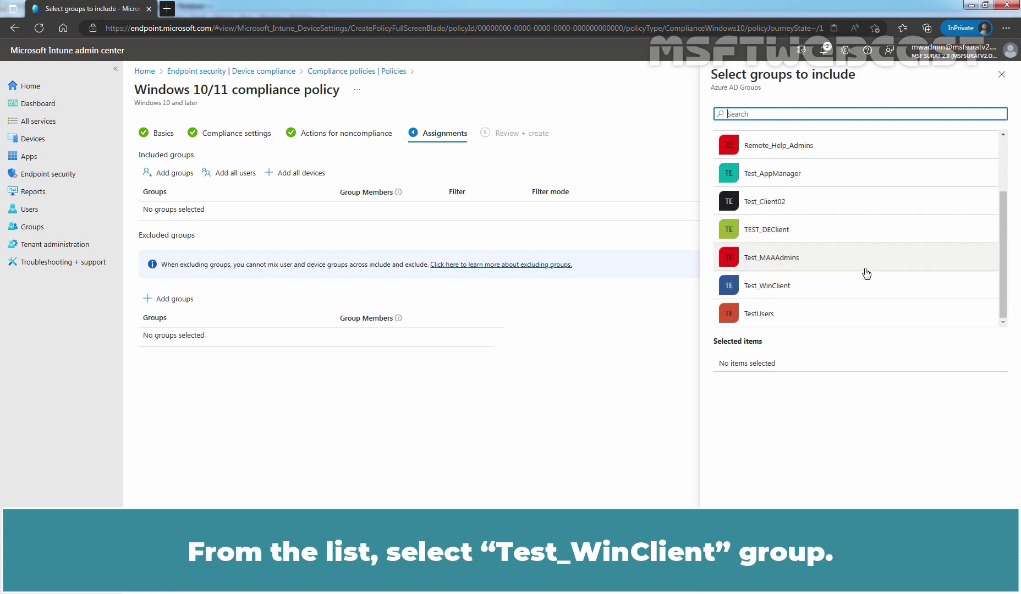
pyautogui.click(784, 289)
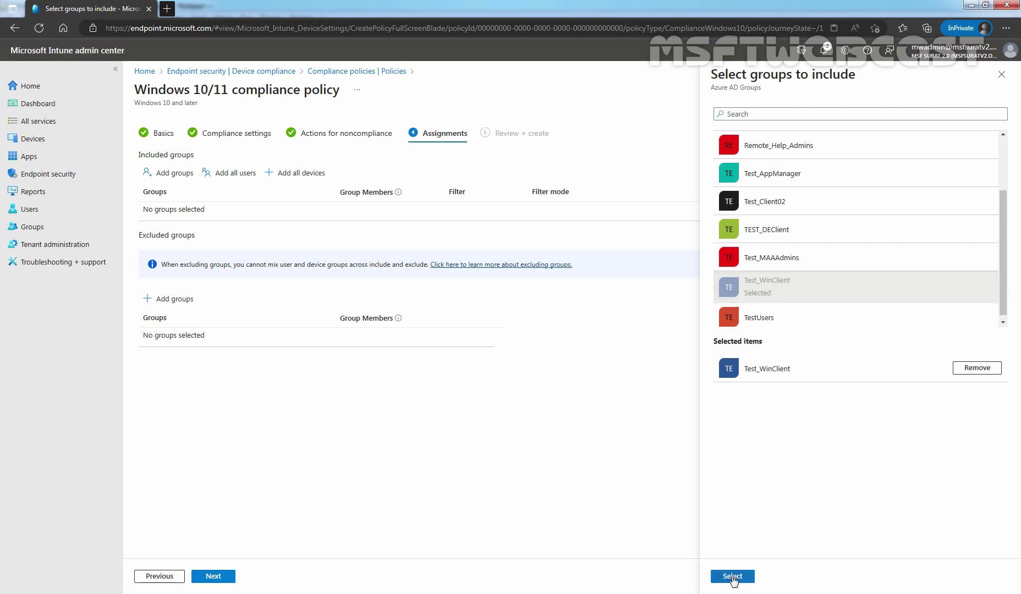
pyautogui.click(733, 576)
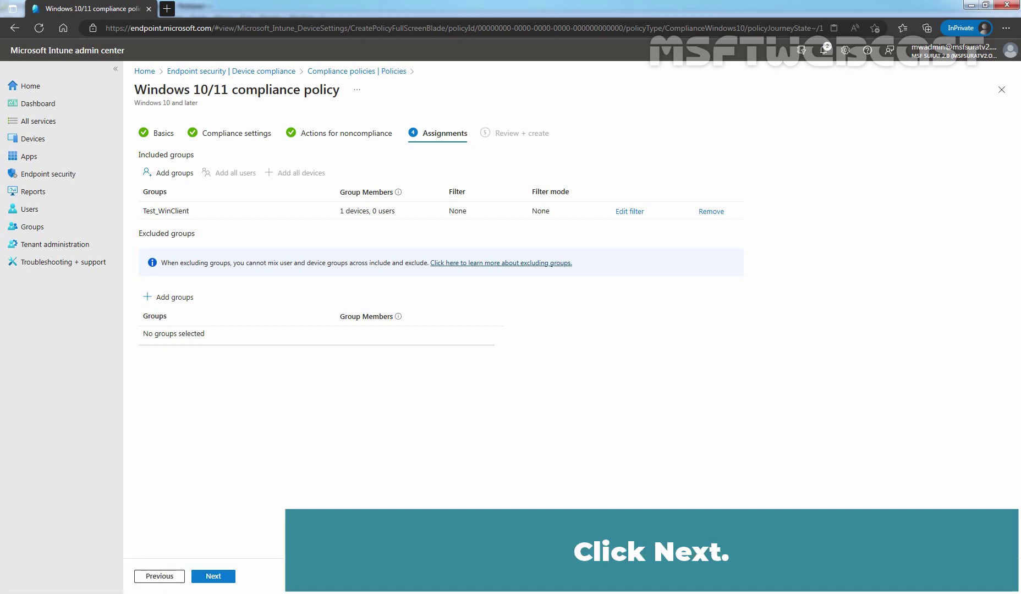
pyautogui.click(214, 575)
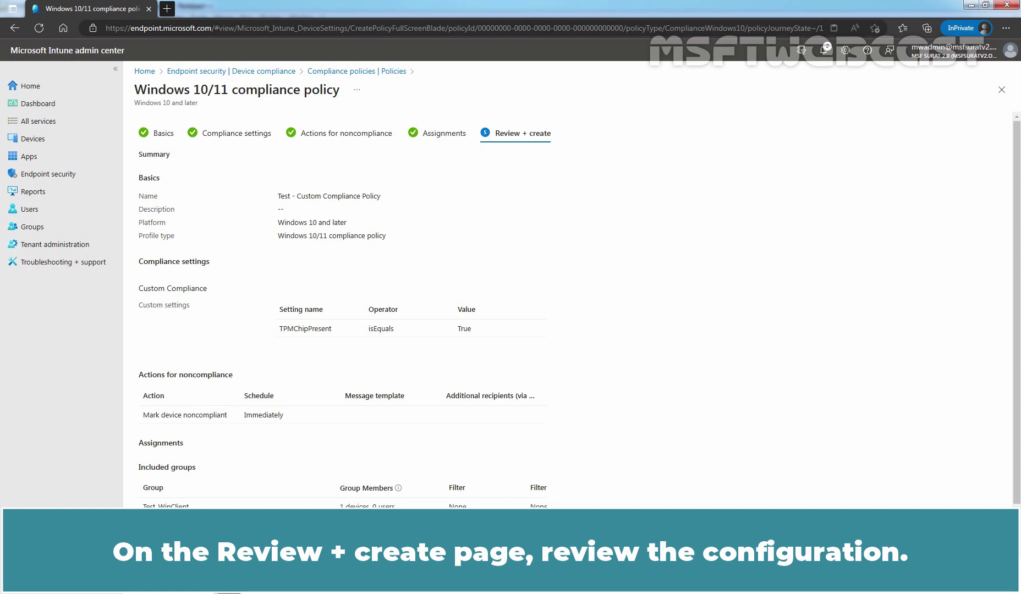
# Create Test - Custom Compliance Policy from the review summary.
pyautogui.click(213, 576)
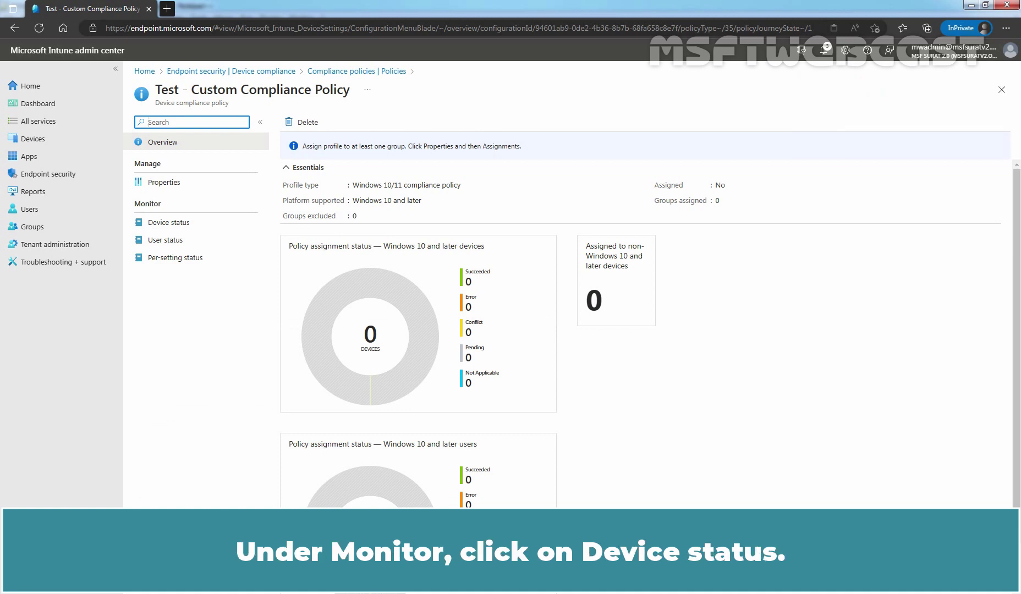
# Open the policy's Device status and refresh until LABWIN10-CLI01 shows as Not evaluated.
pyautogui.click(187, 226)
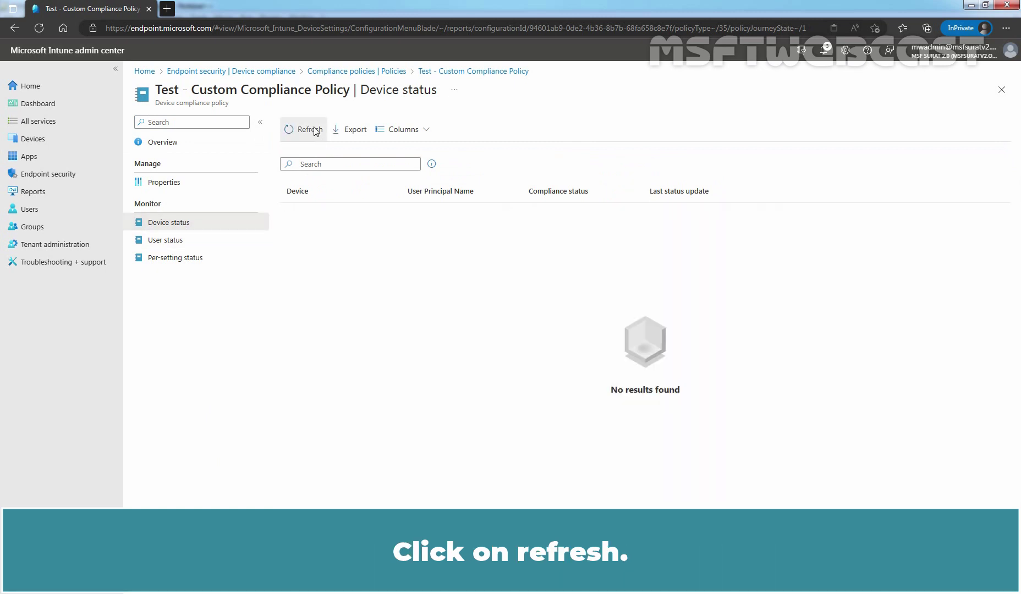
pyautogui.click(309, 130)
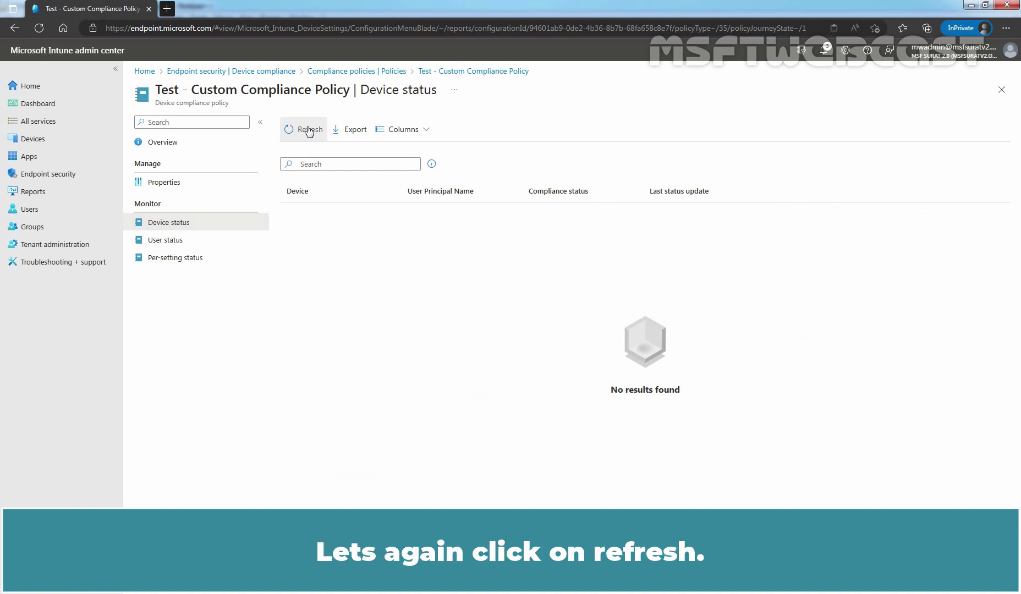
pyautogui.click(309, 129)
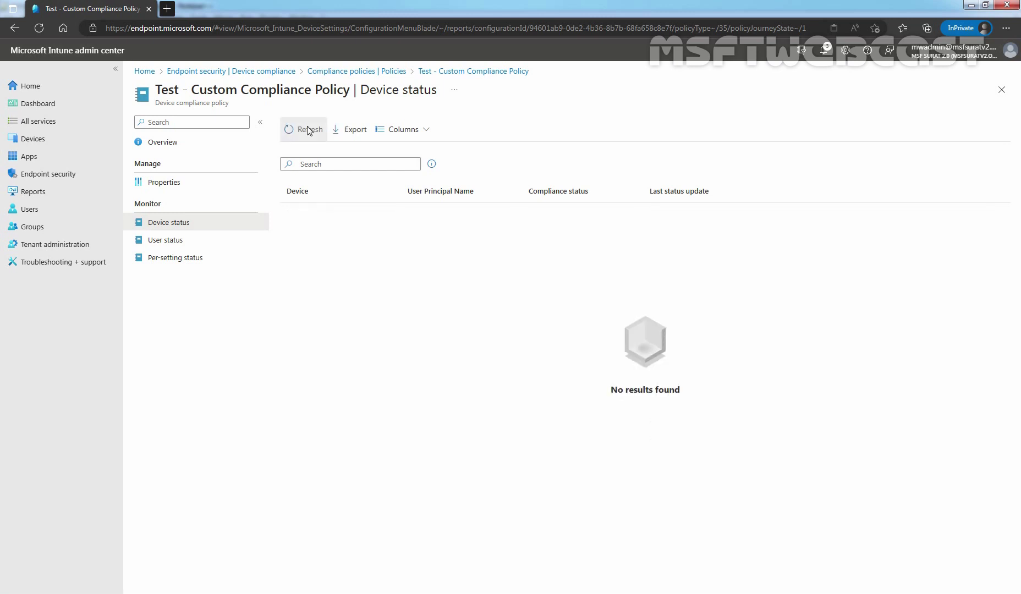
pyautogui.click(309, 130)
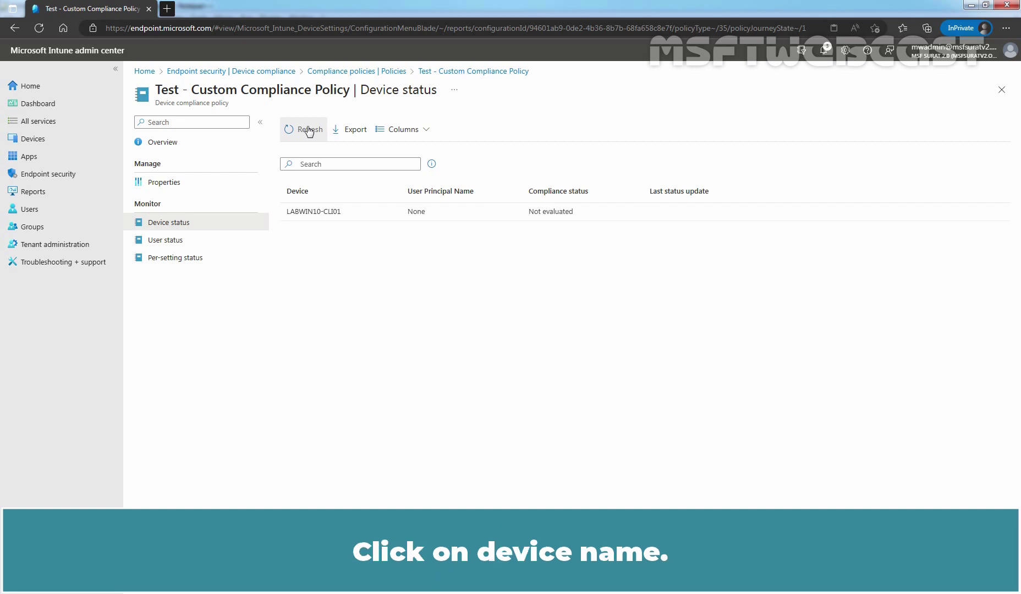
# Sync LABWIN10-CLI01 now, then view its Device compliance with the custom policy Not evaluated.
pyautogui.click(307, 212)
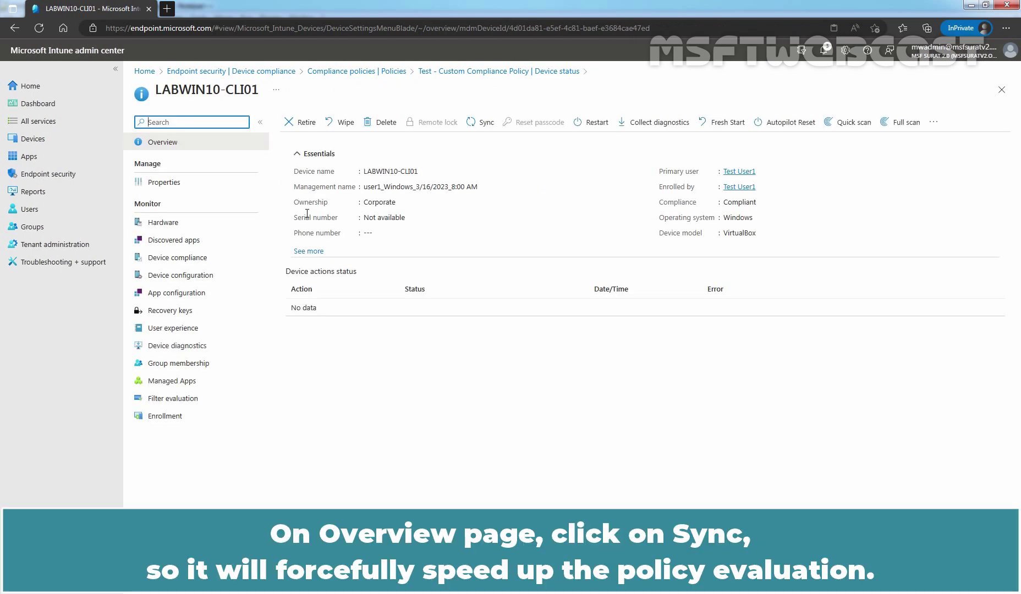
pyautogui.click(486, 125)
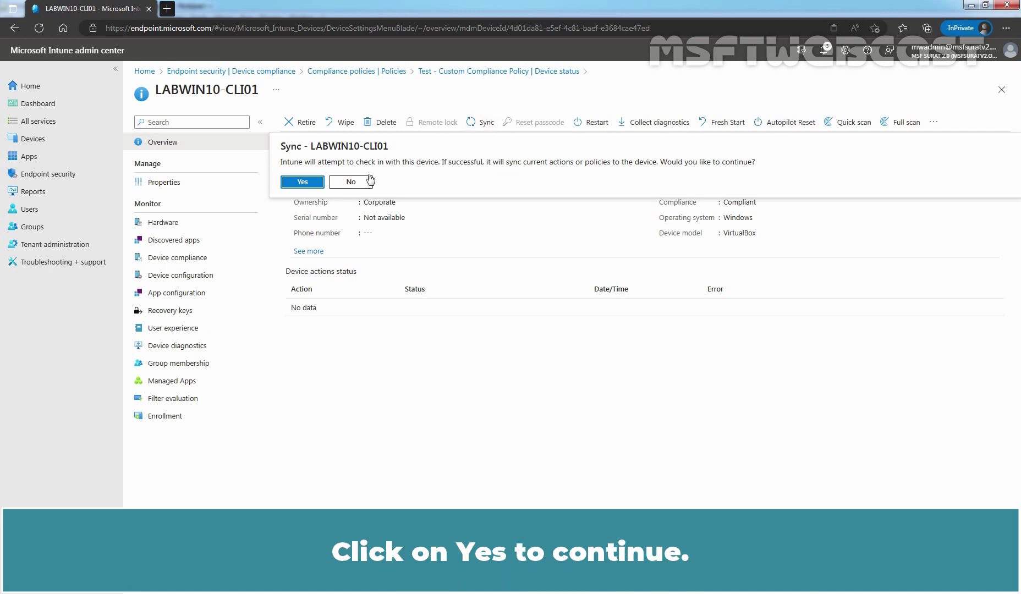
pyautogui.click(302, 182)
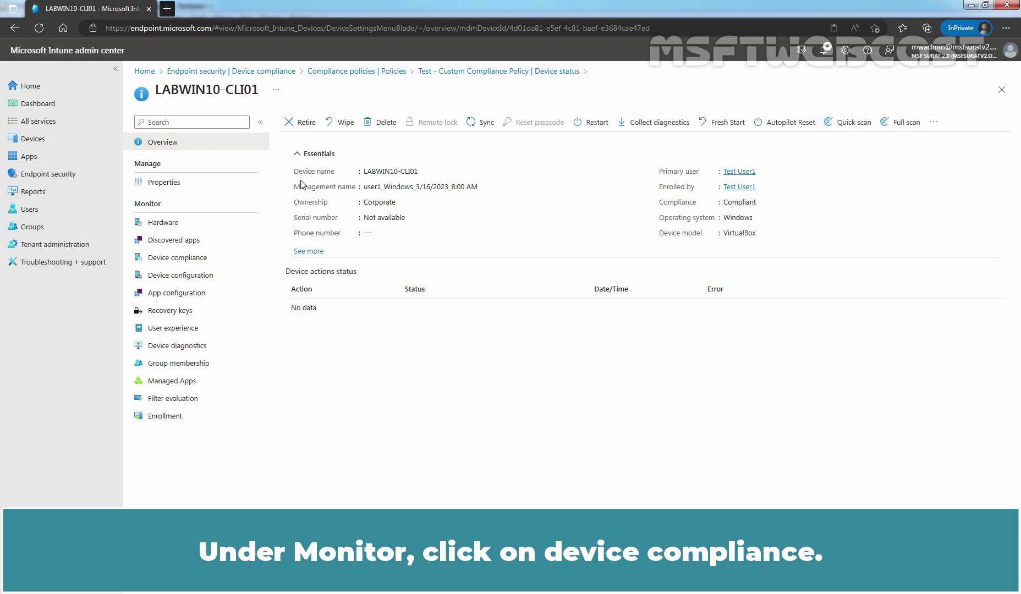
pyautogui.click(157, 265)
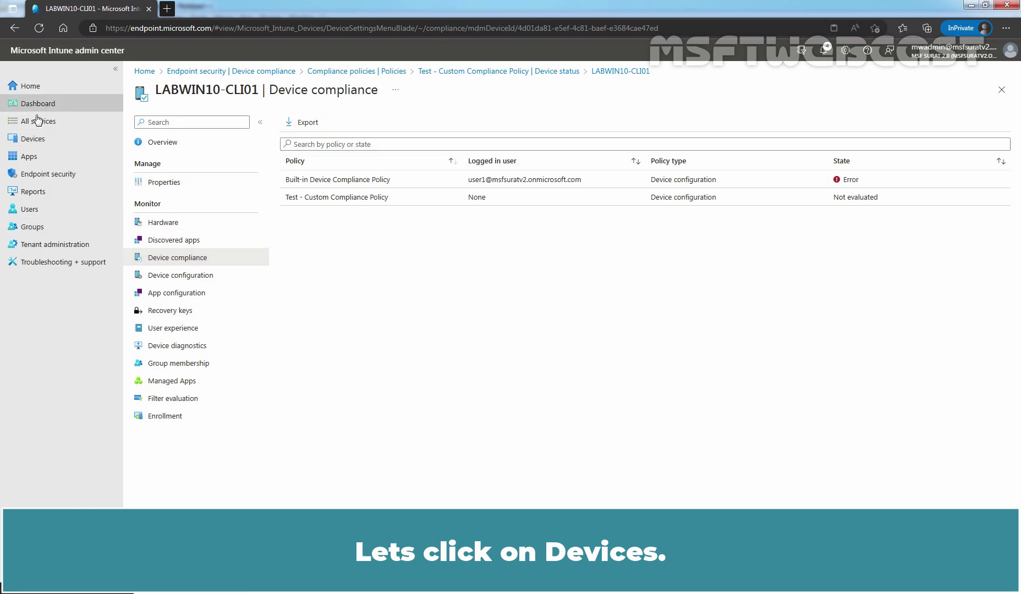
# Refresh All devices and confirm LABWIN10-CLI01's Compliance column reads Compliant.
pyautogui.click(43, 140)
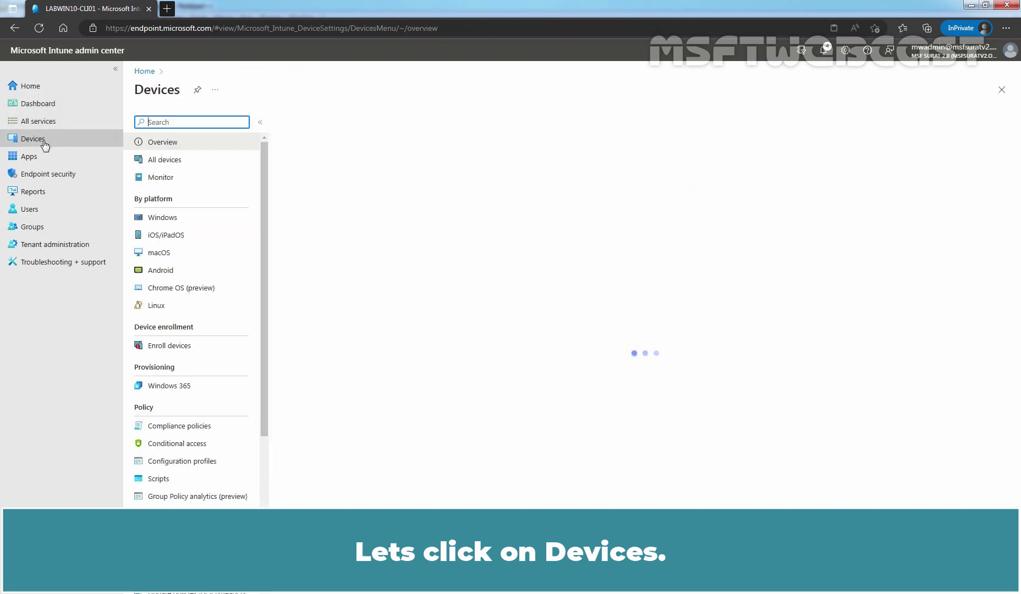
pyautogui.click(171, 161)
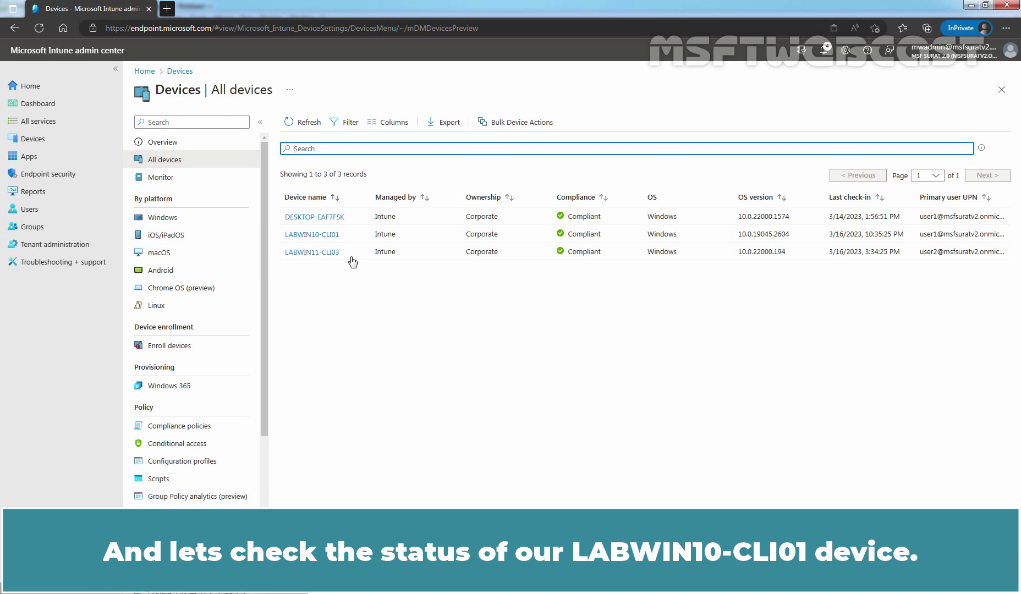
pyautogui.click(307, 123)
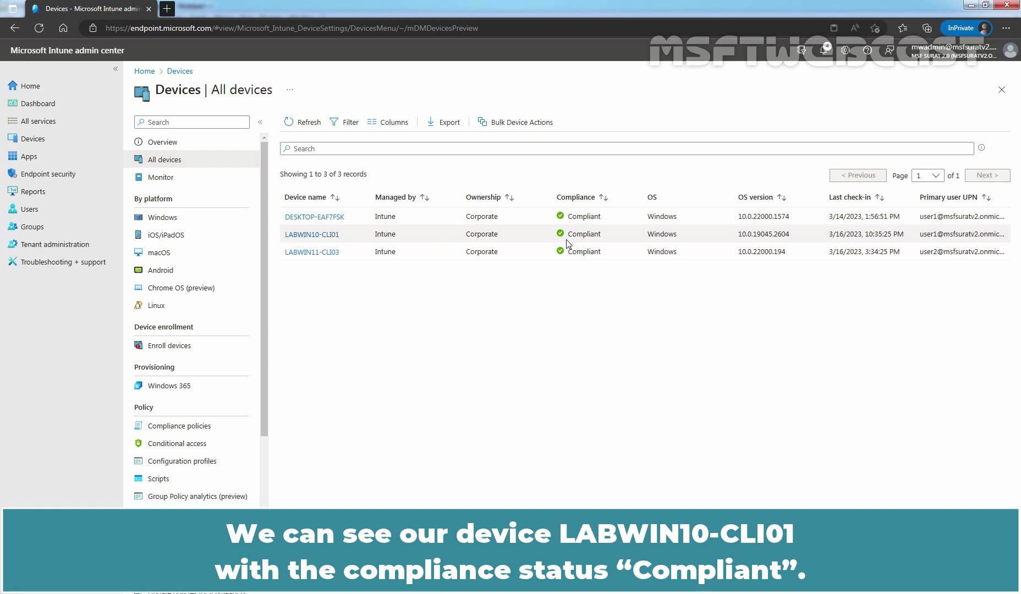
pyautogui.moveTo(568, 237); pyautogui.dragTo(638, 223)
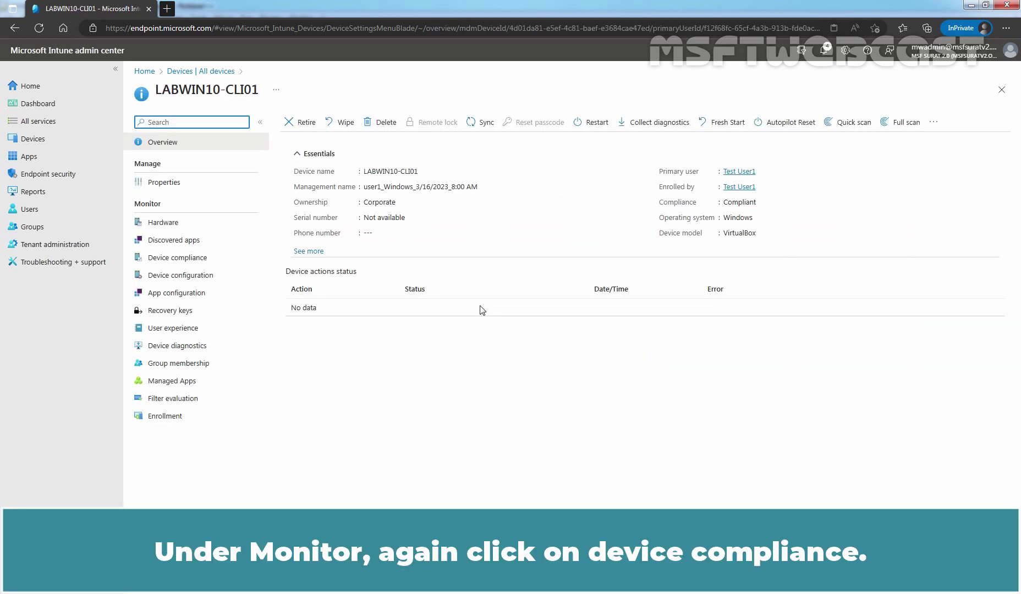
# Reopen LABWIN10-CLI01's Device compliance until Test - Custom Compliance Policy shows Not Compliant.
pyautogui.click(173, 261)
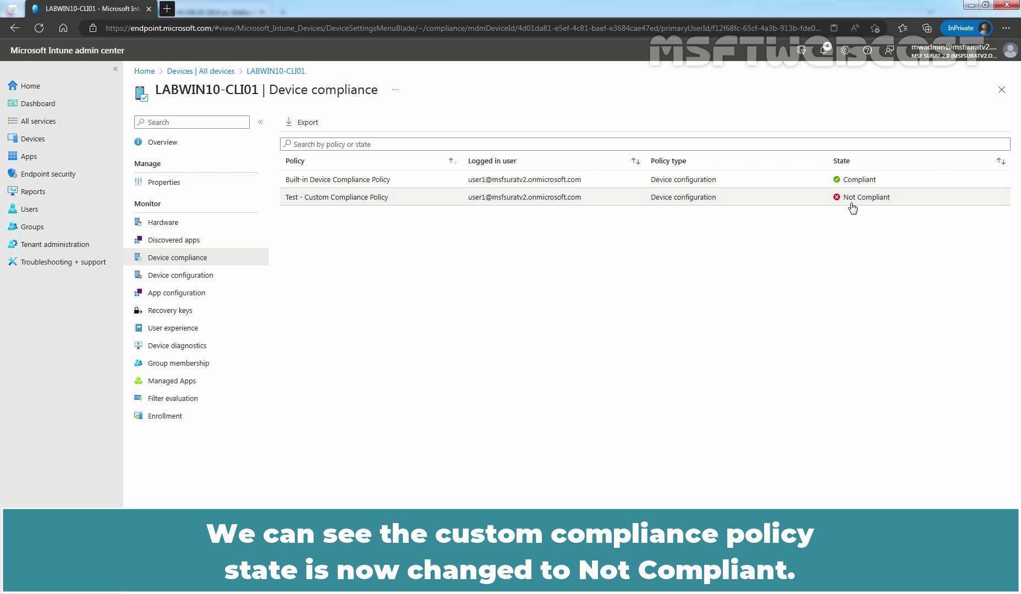
# Open Test - Custom Compliance Policy's settings for this device, showing TPMChipPresent Not Compliant.
pyautogui.click(342, 199)
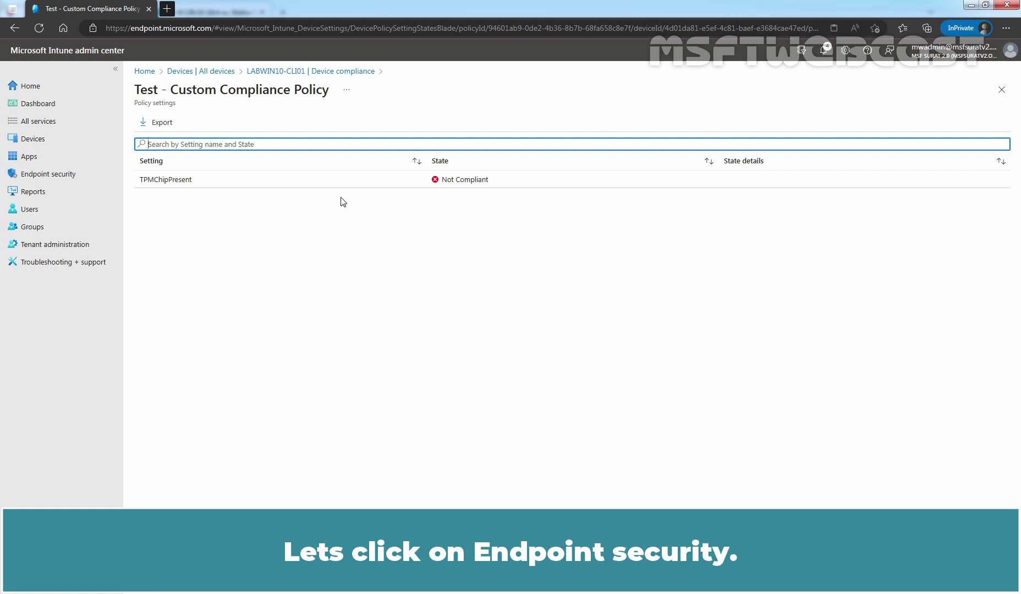
# Open Test - Custom Compliance Policy from Endpoint security and show its Device status page.
pyautogui.click(58, 176)
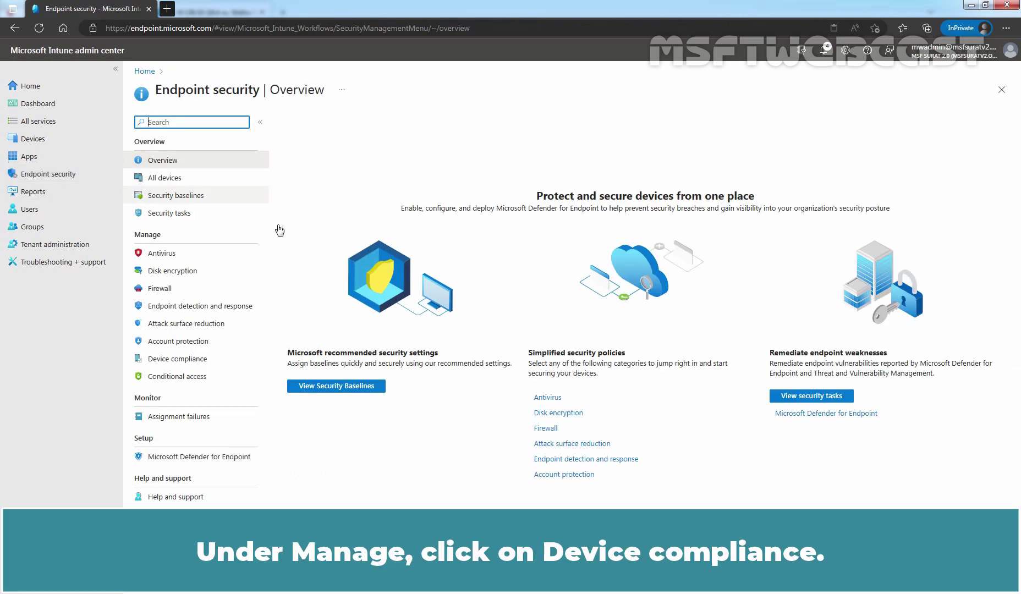
pyautogui.click(188, 363)
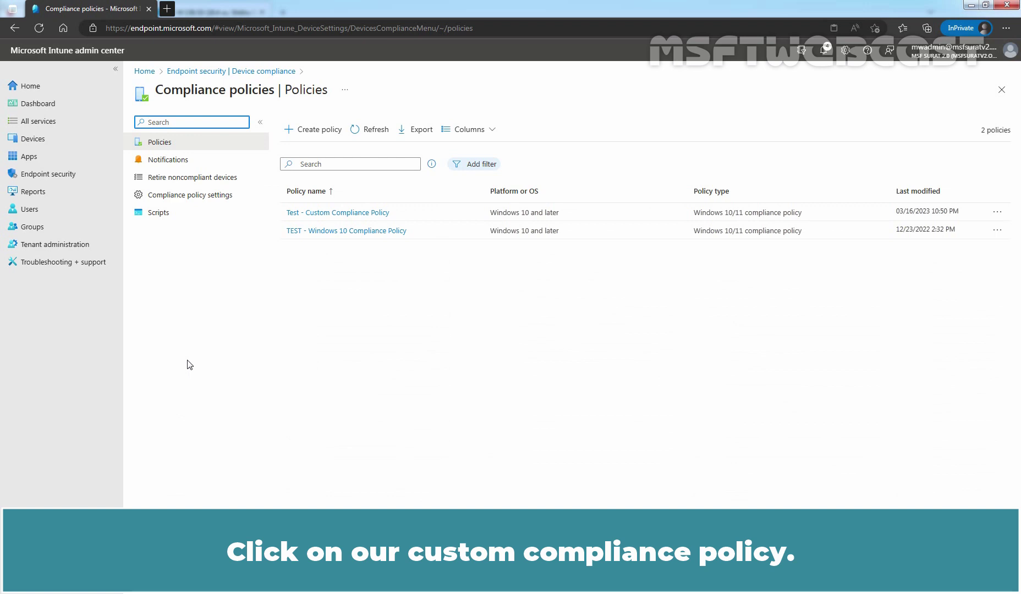
pyautogui.click(331, 214)
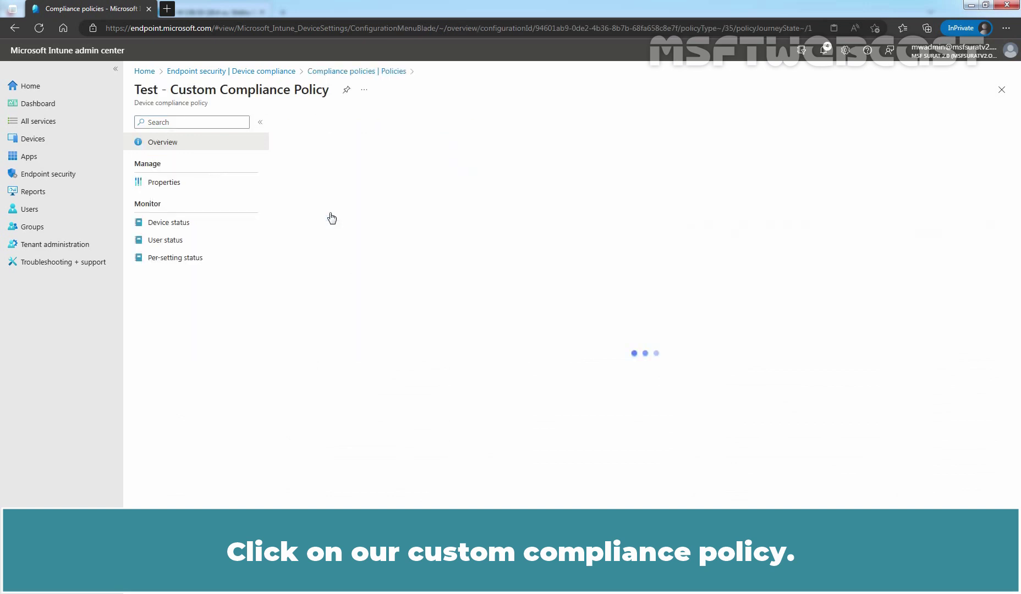
pyautogui.click(161, 224)
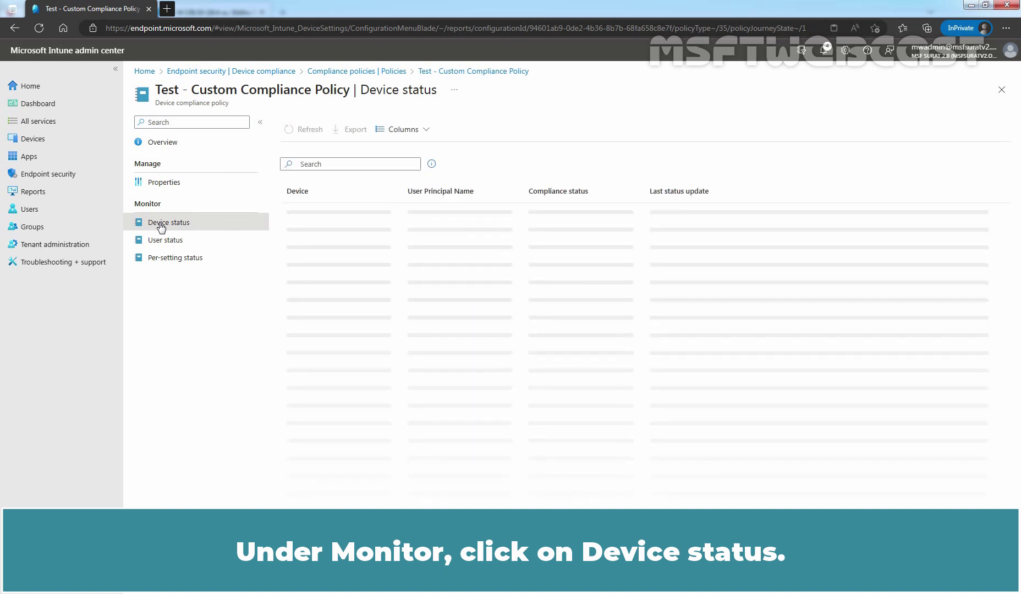